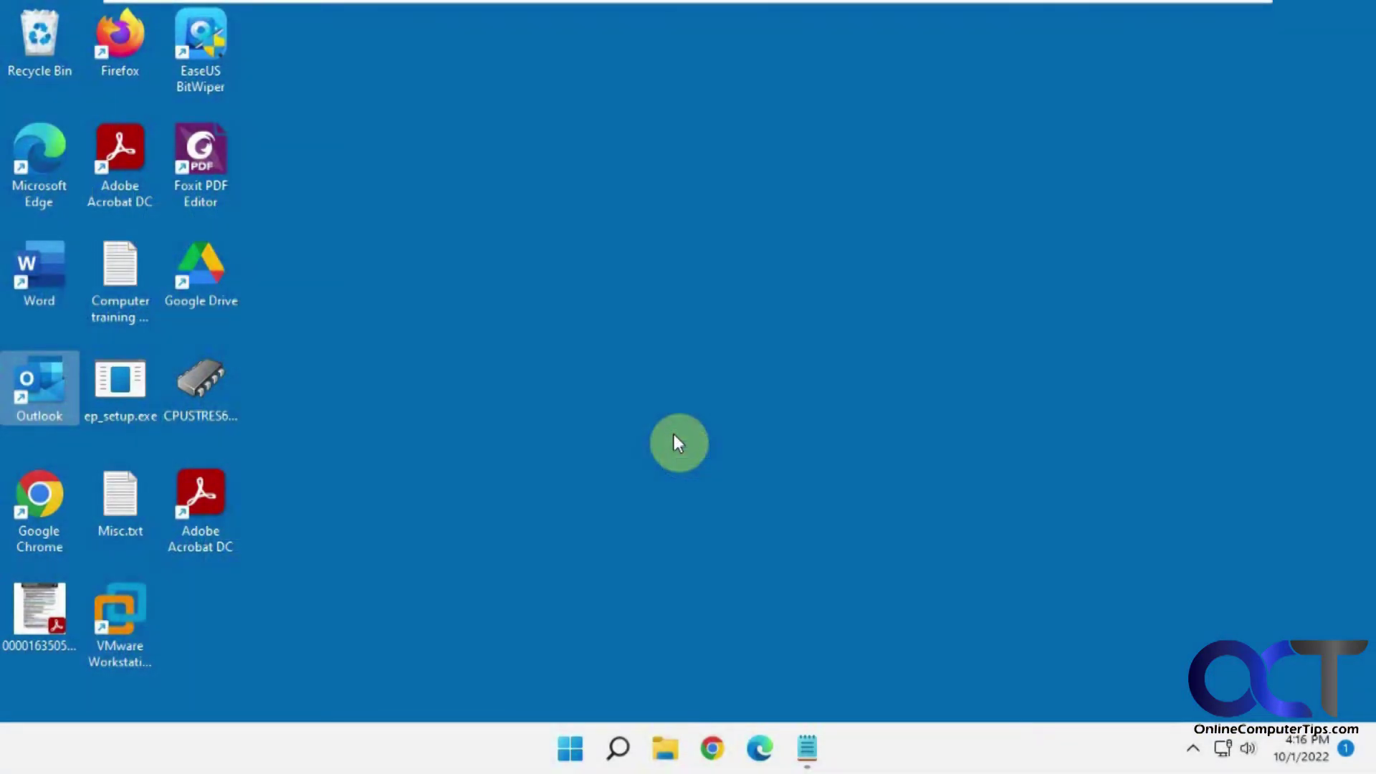
View This PC's four drives, including CD Drive (D:) and Data (E:), then close File Explorer.
{"action": "left_click", "coordinate": [665, 749]}
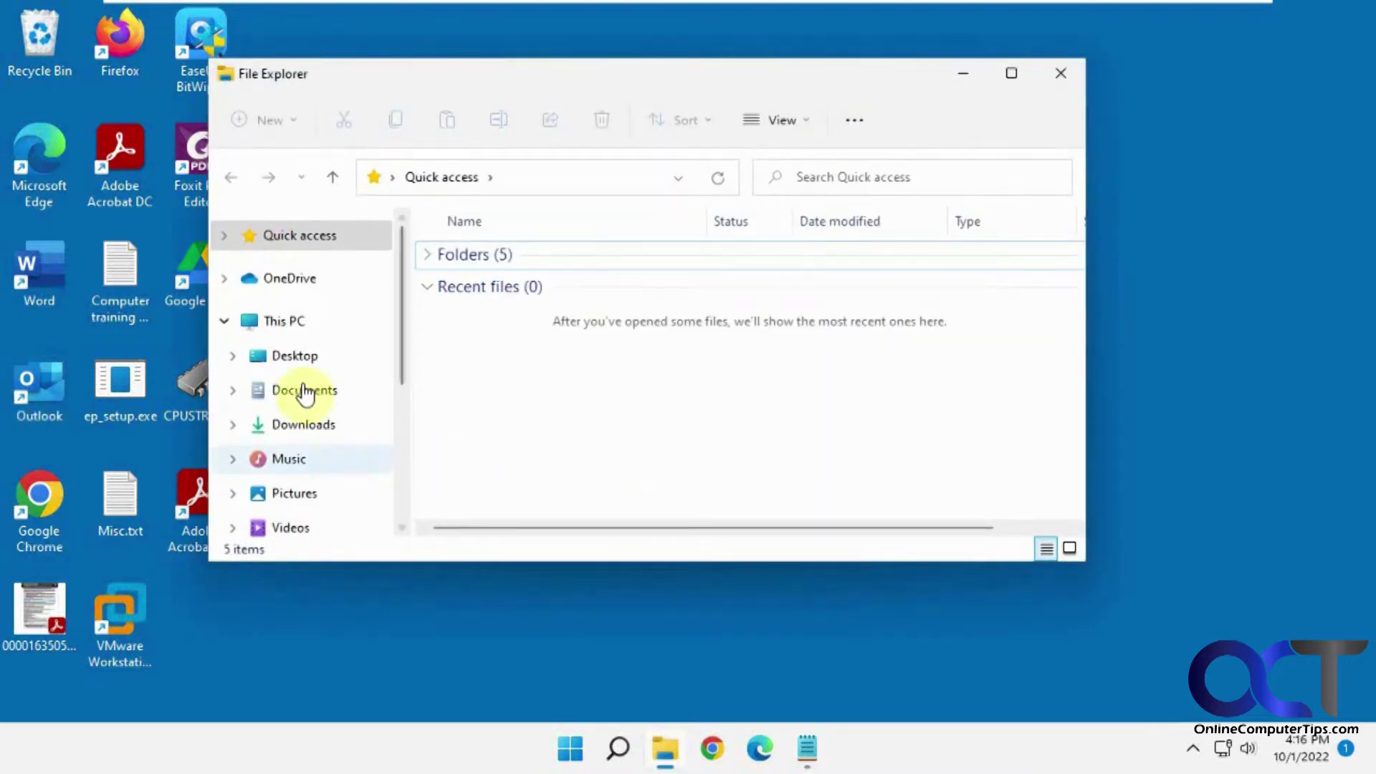
{"action": "left_click", "coordinate": [284, 321]}
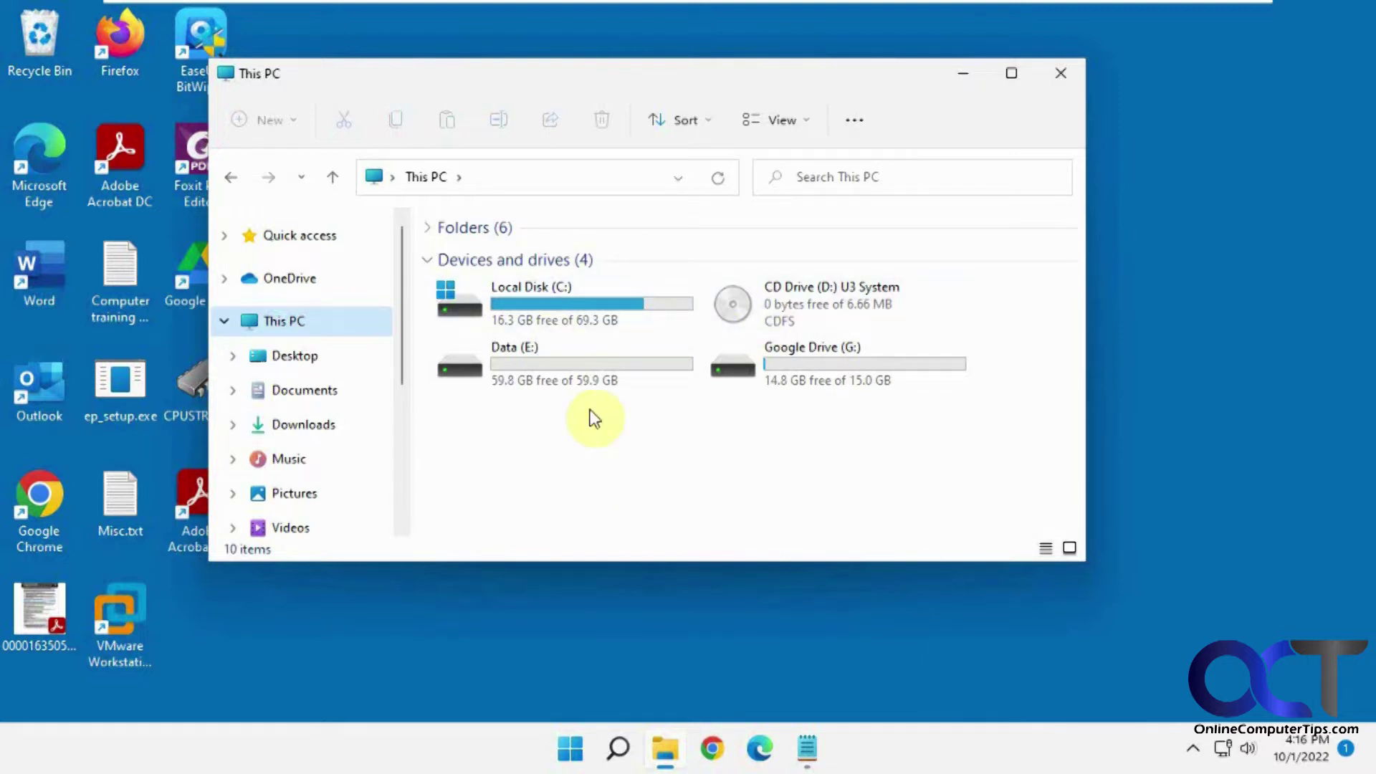
{"action": "left_click", "coordinate": [1062, 72]}
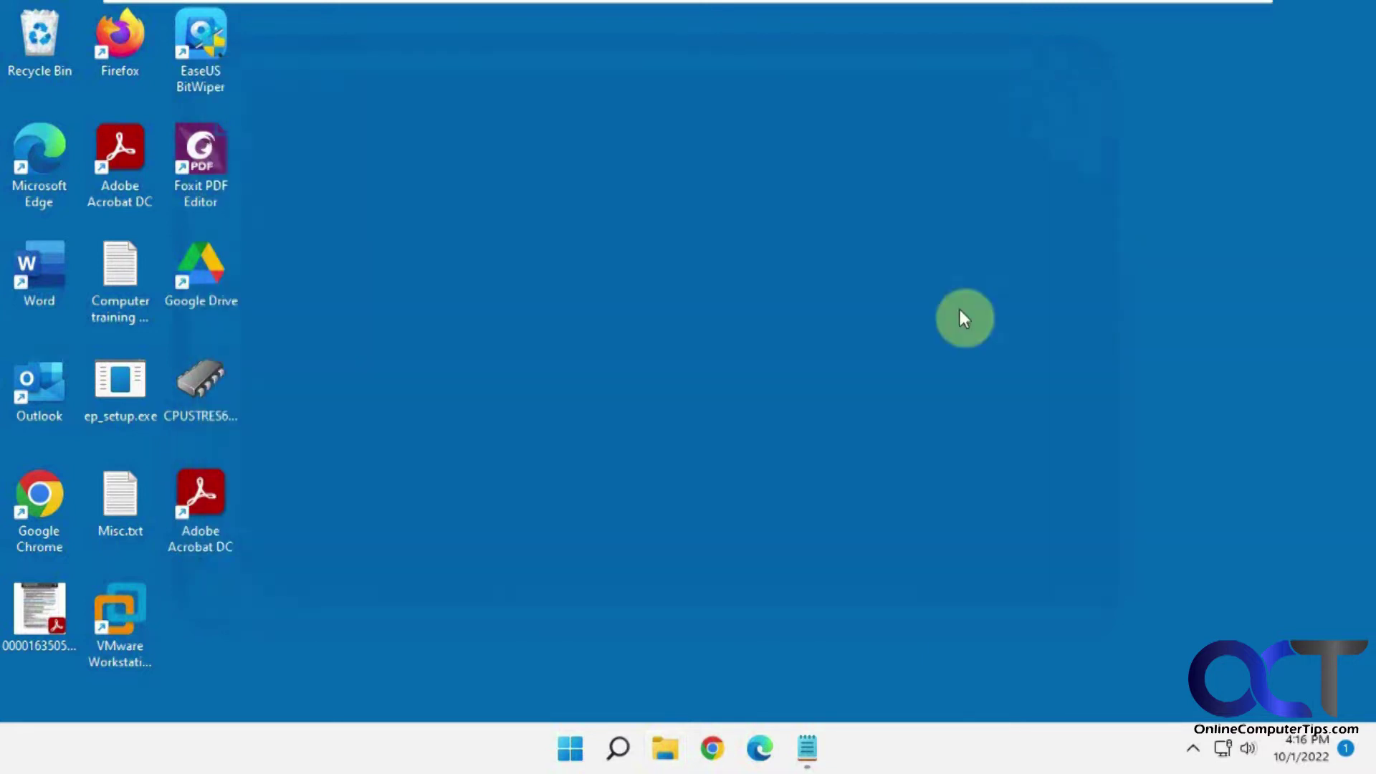
Launch Registry Editor with administrator rights from a regedit search.
{"action": "left_click", "coordinate": [618, 748]}
{"action": "type", "text": "regedit"}
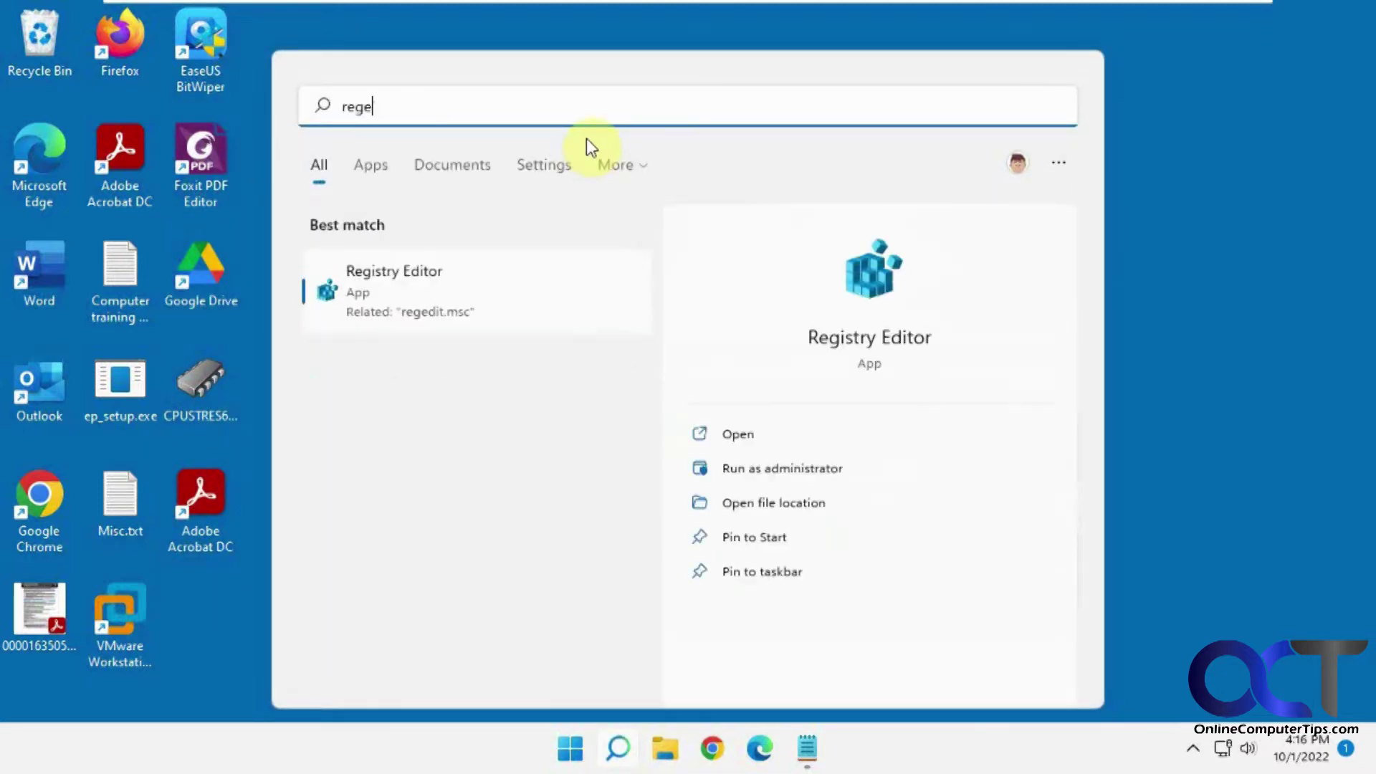
{"action": "left_click", "coordinate": [380, 277]}
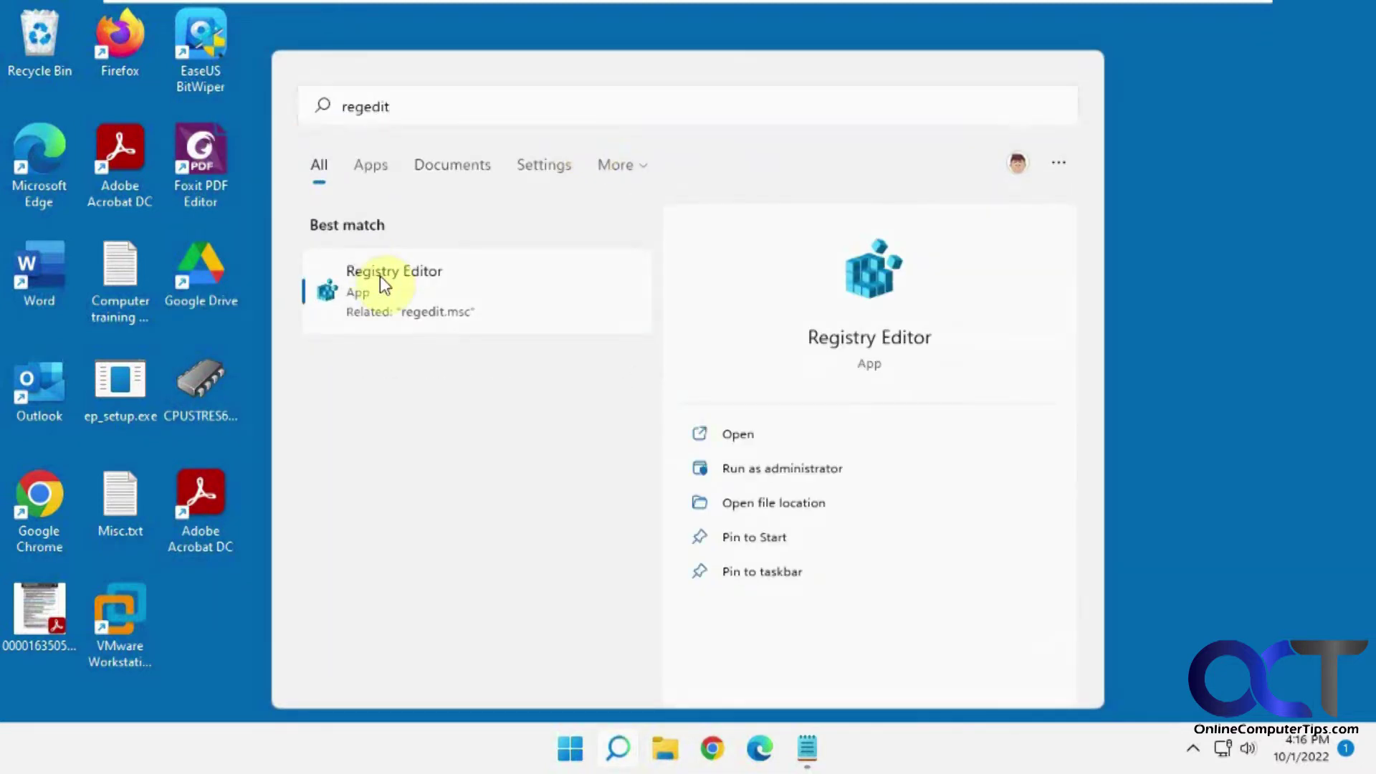
{"action": "left_click", "coordinate": [579, 534]}
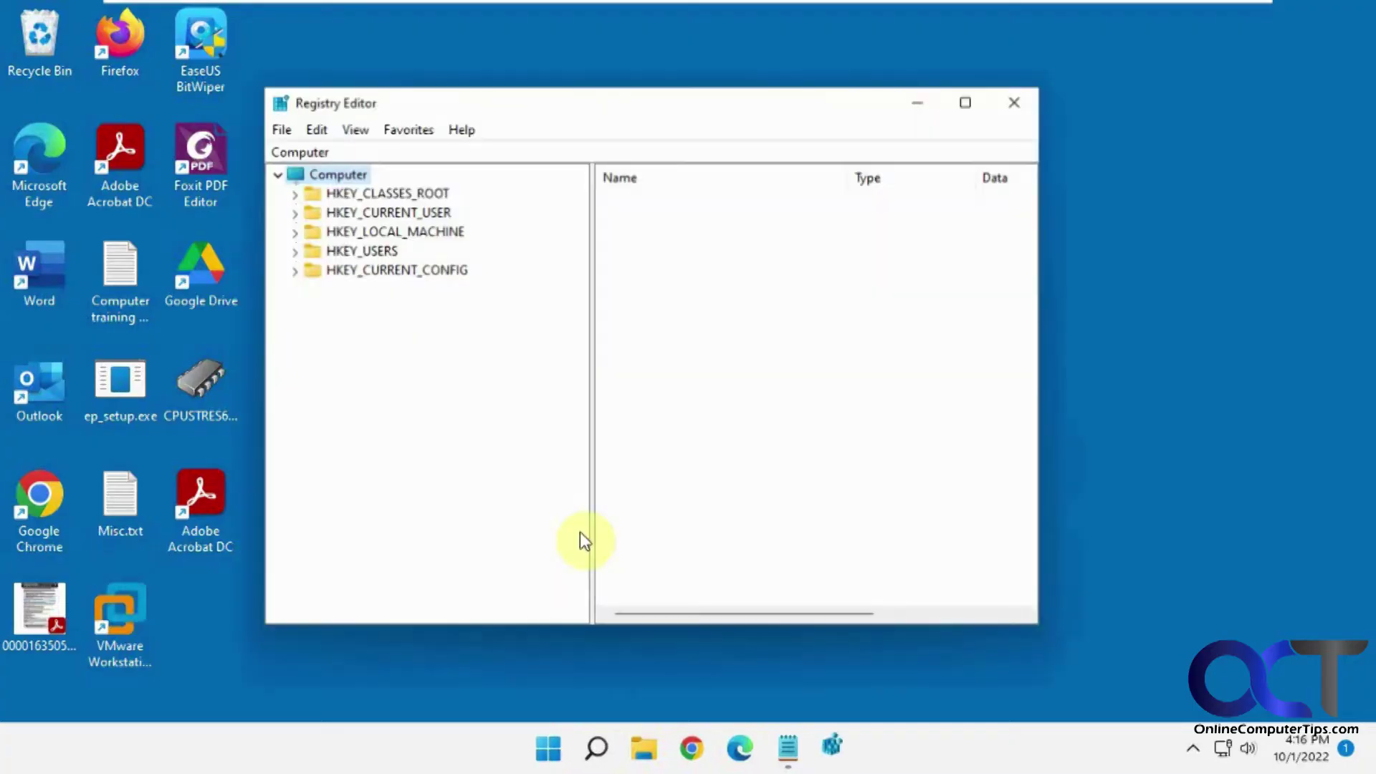
Paste the HKLM\...\CurrentVersion\Policies\Explorer path from the notes into the address bar to reach that key.
{"action": "left_click", "coordinate": [788, 738]}
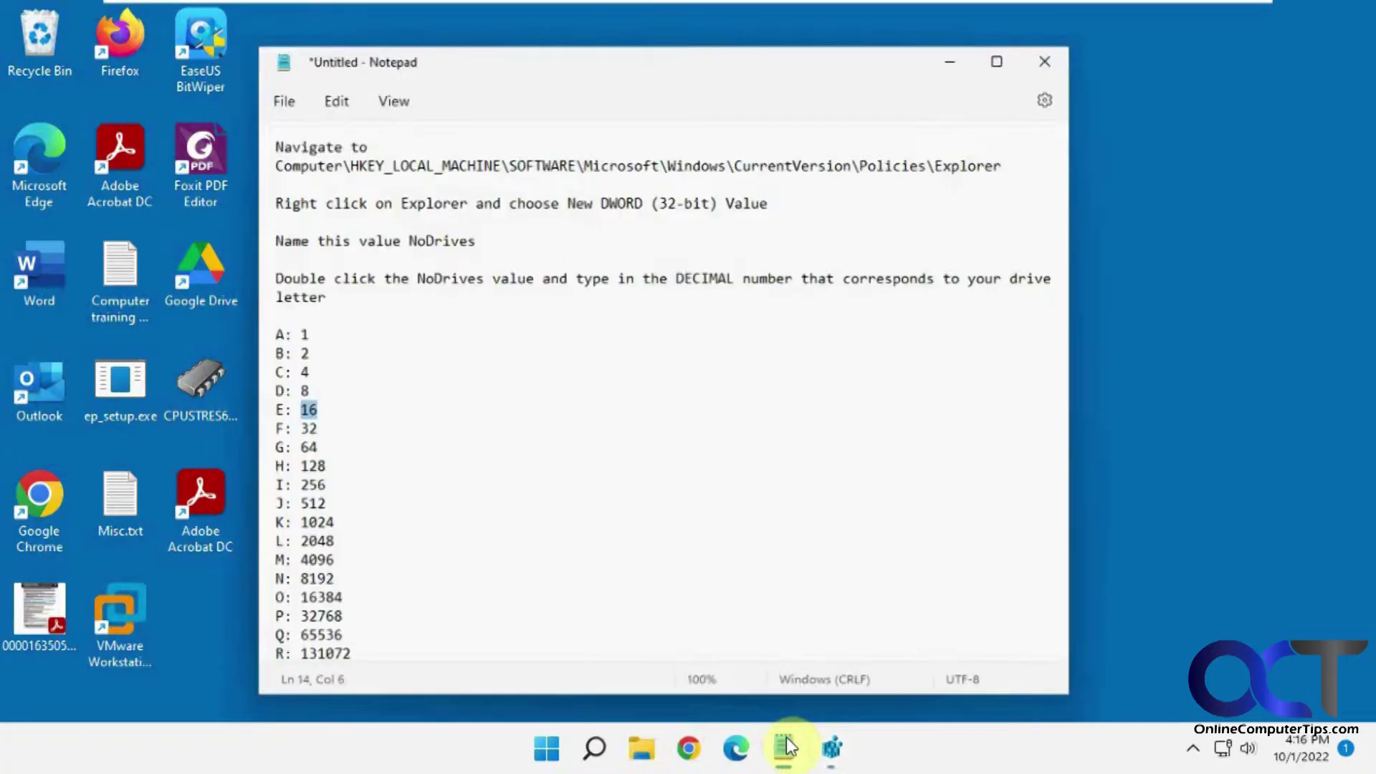
{"action": "left_click_drag", "start_coordinate": [1004, 151], "coordinate": [266, 158]}
{"action": "key", "text": "ctrl+c"}
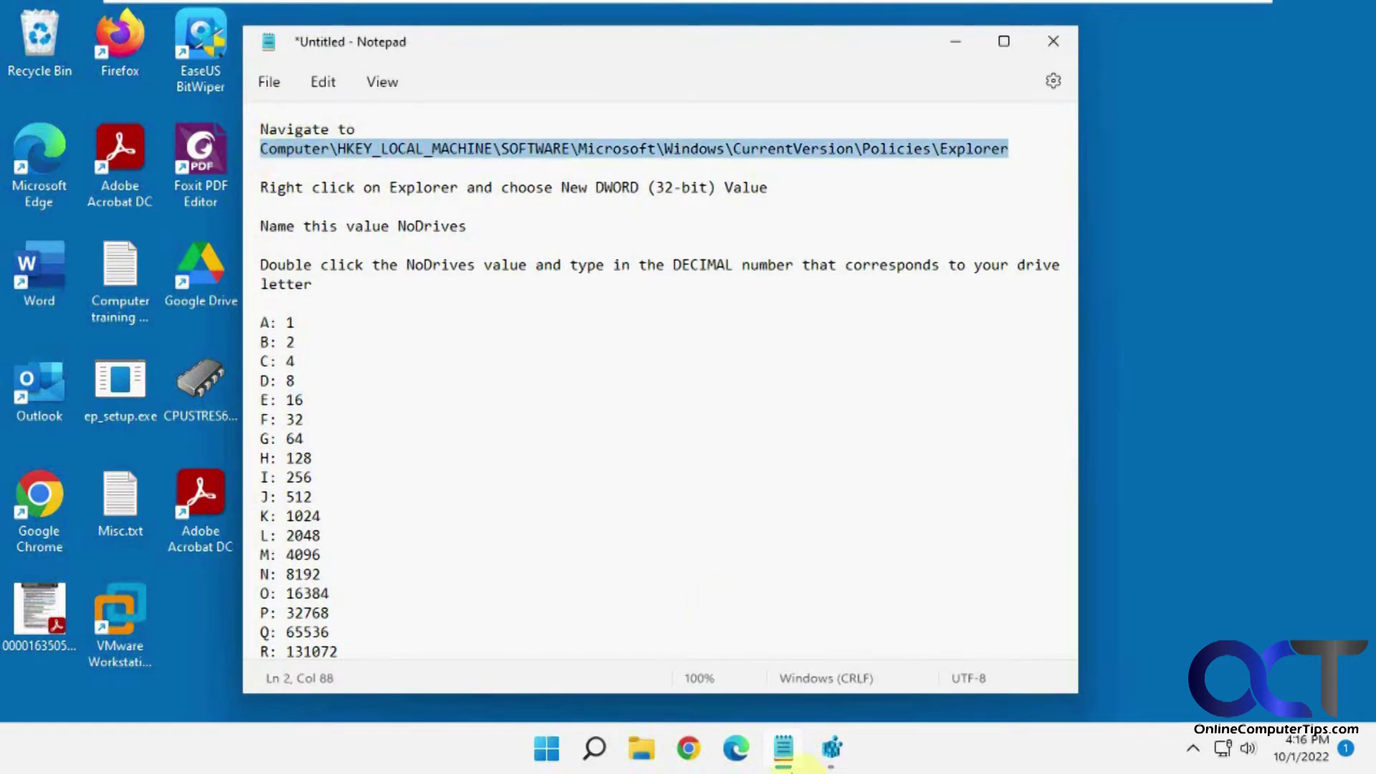
{"action": "left_click", "coordinate": [832, 749]}
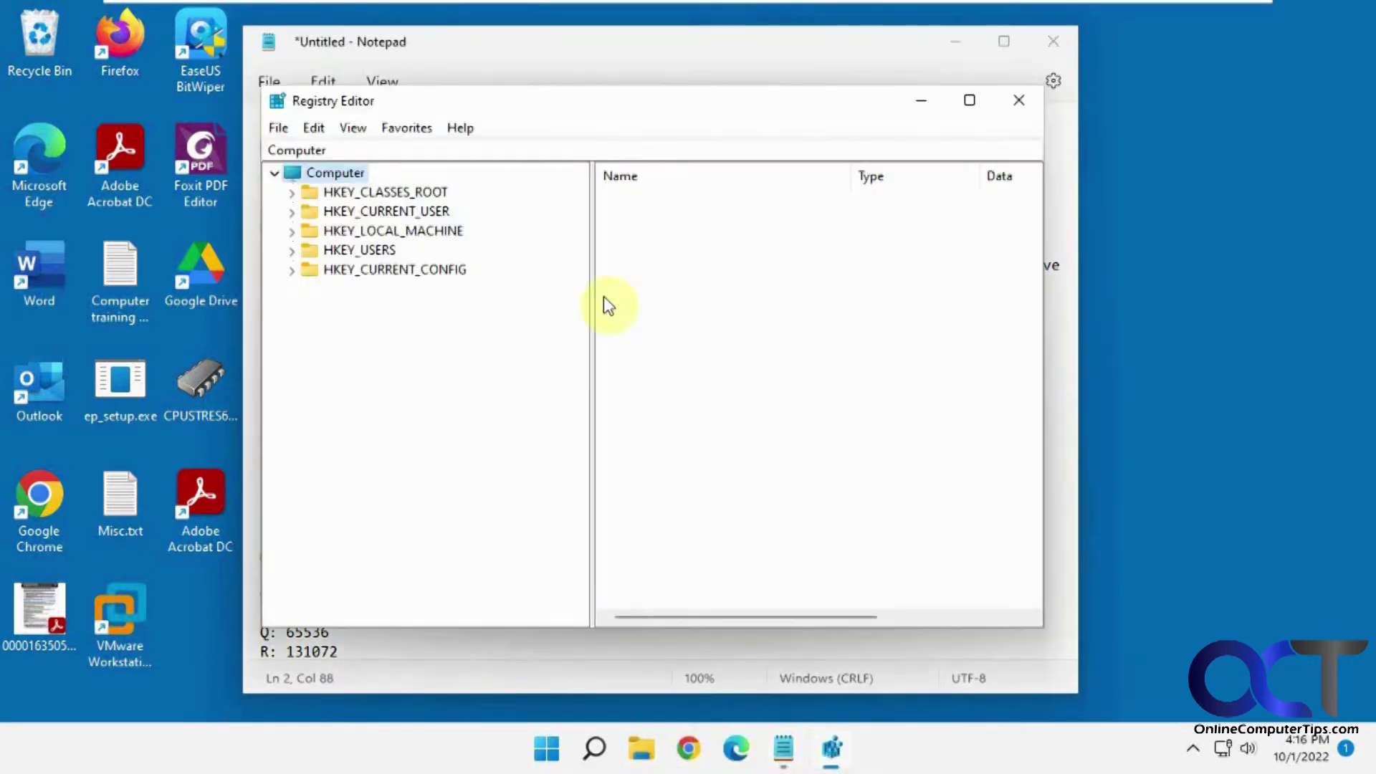
{"action": "left_click", "coordinate": [501, 149]}
{"action": "key", "text": "ctrl+v"}
{"action": "key", "text": "Return"}
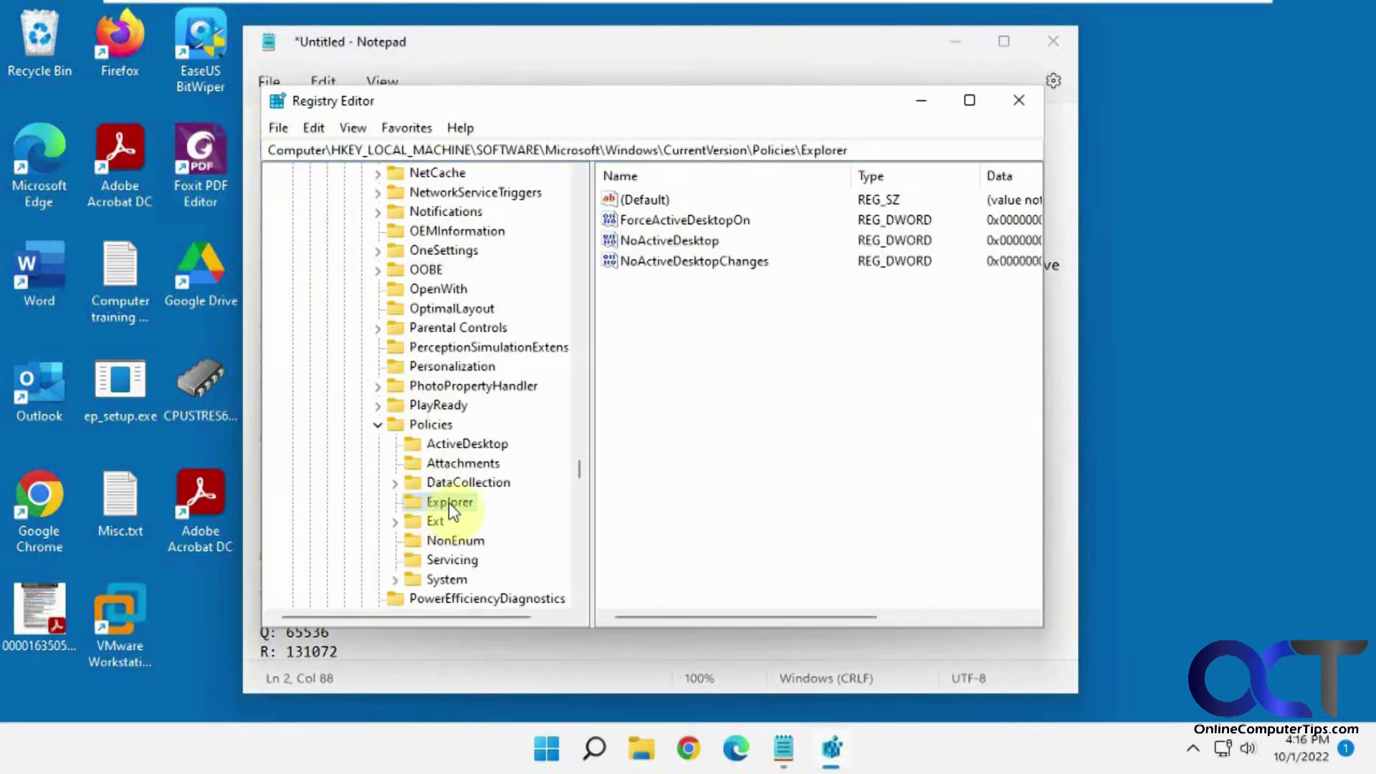
{"action": "left_click", "coordinate": [794, 763]}
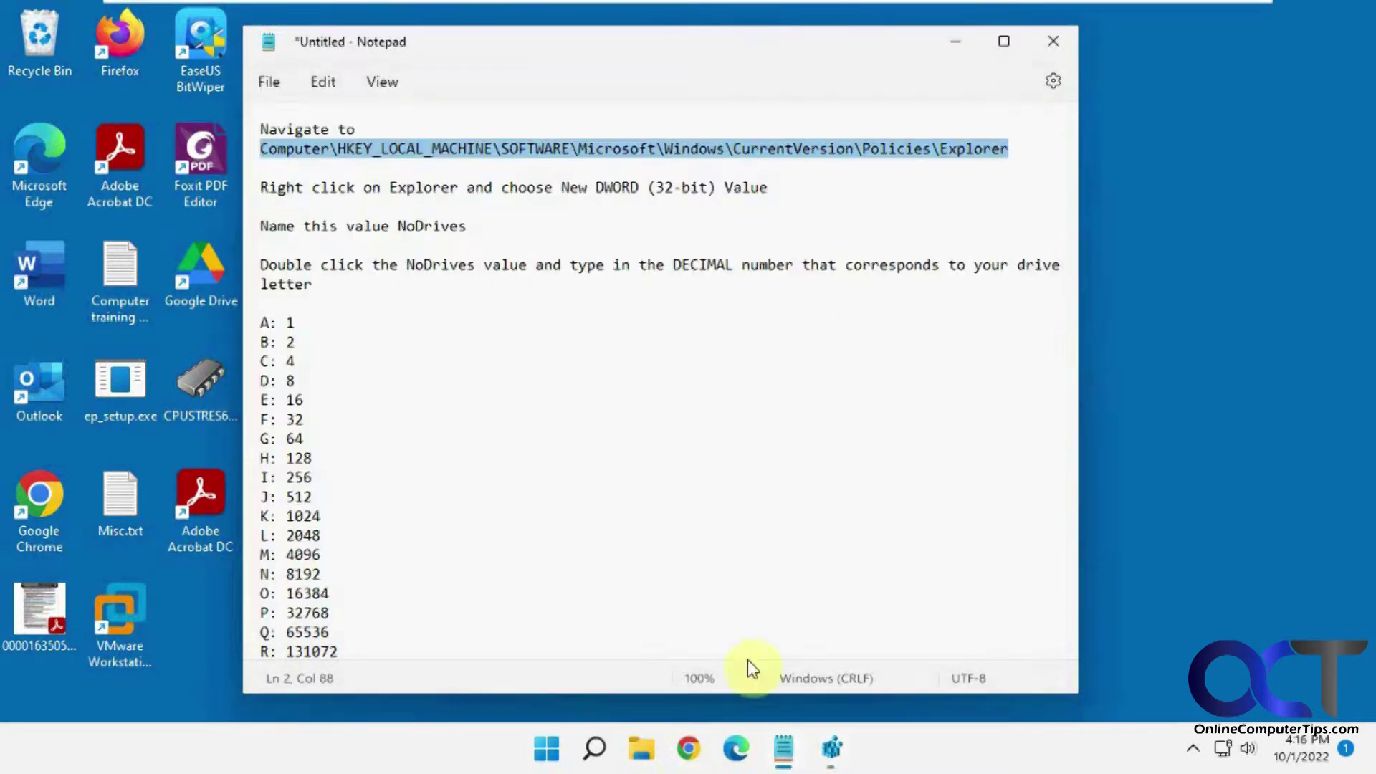
{"action": "double_click", "coordinate": [439, 228]}
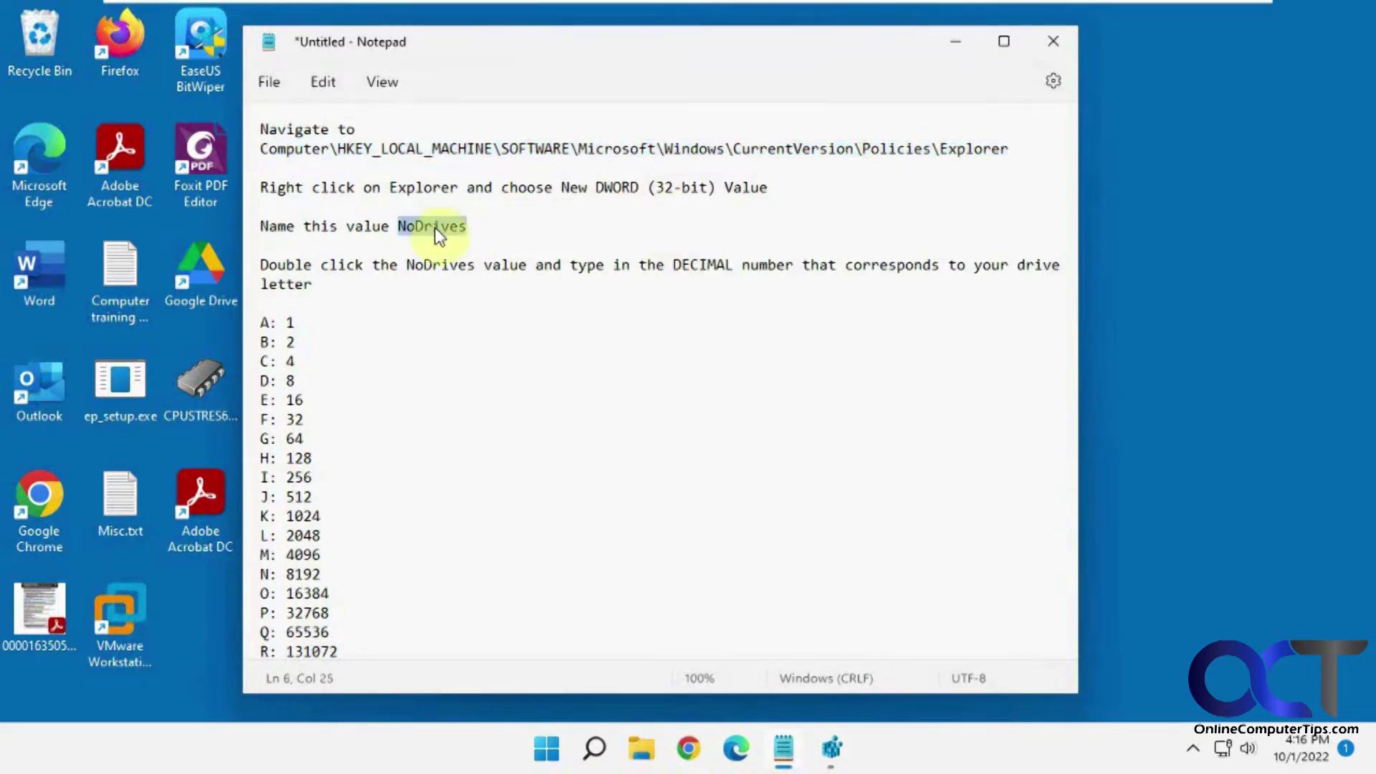
{"action": "left_click", "coordinate": [957, 41]}
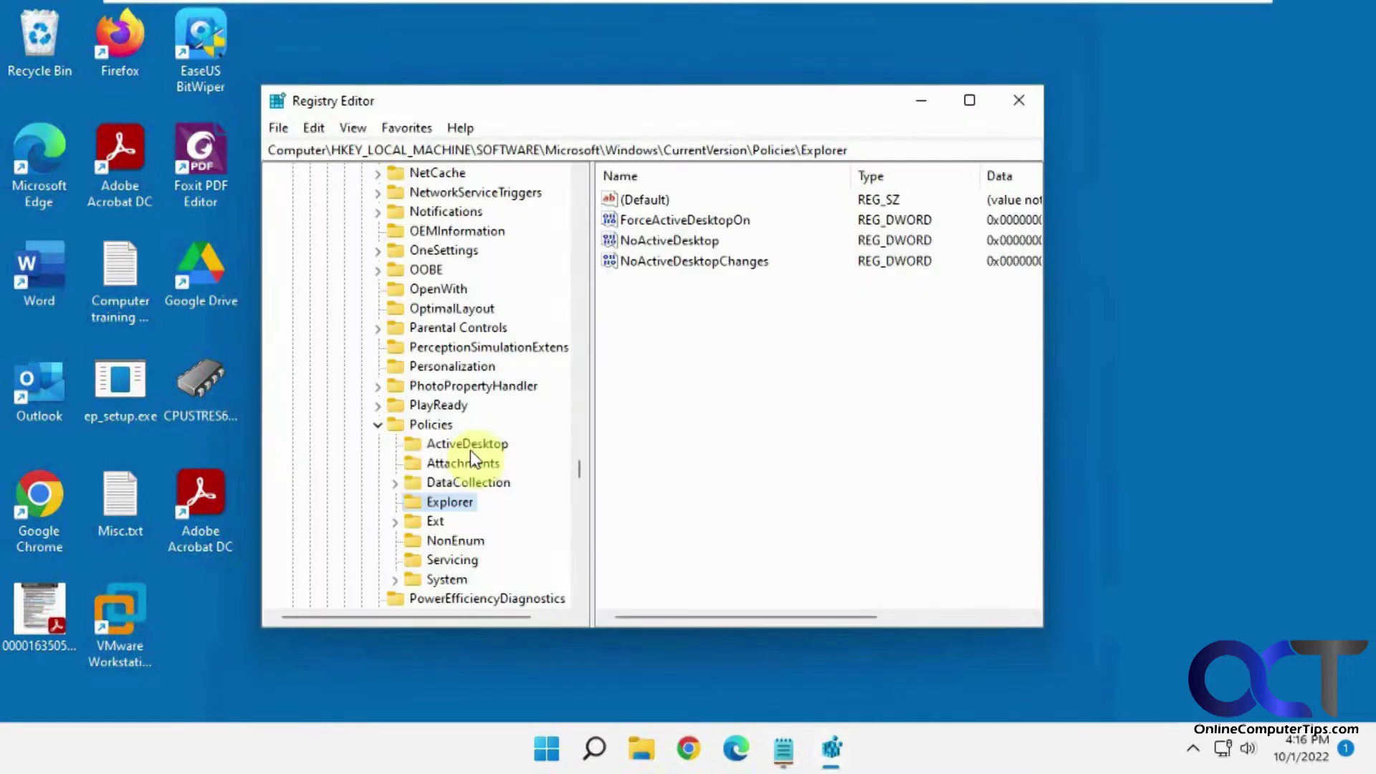
Create a new DWORD (32-bit) value named NoDrives under the Explorer key.
{"action": "right_click", "coordinate": [768, 398]}
{"action": "mouse_move", "coordinate": [833, 413]}
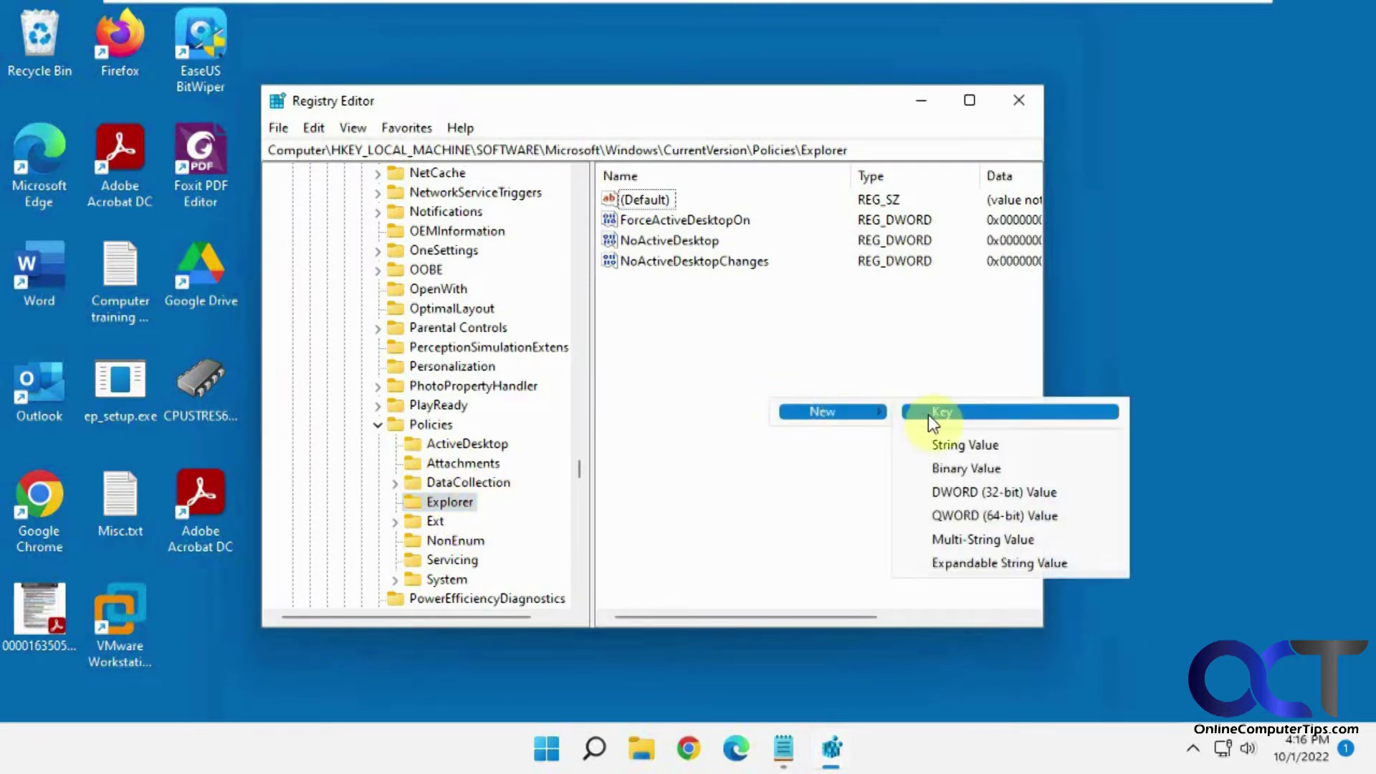
{"action": "left_click", "coordinate": [953, 493]}
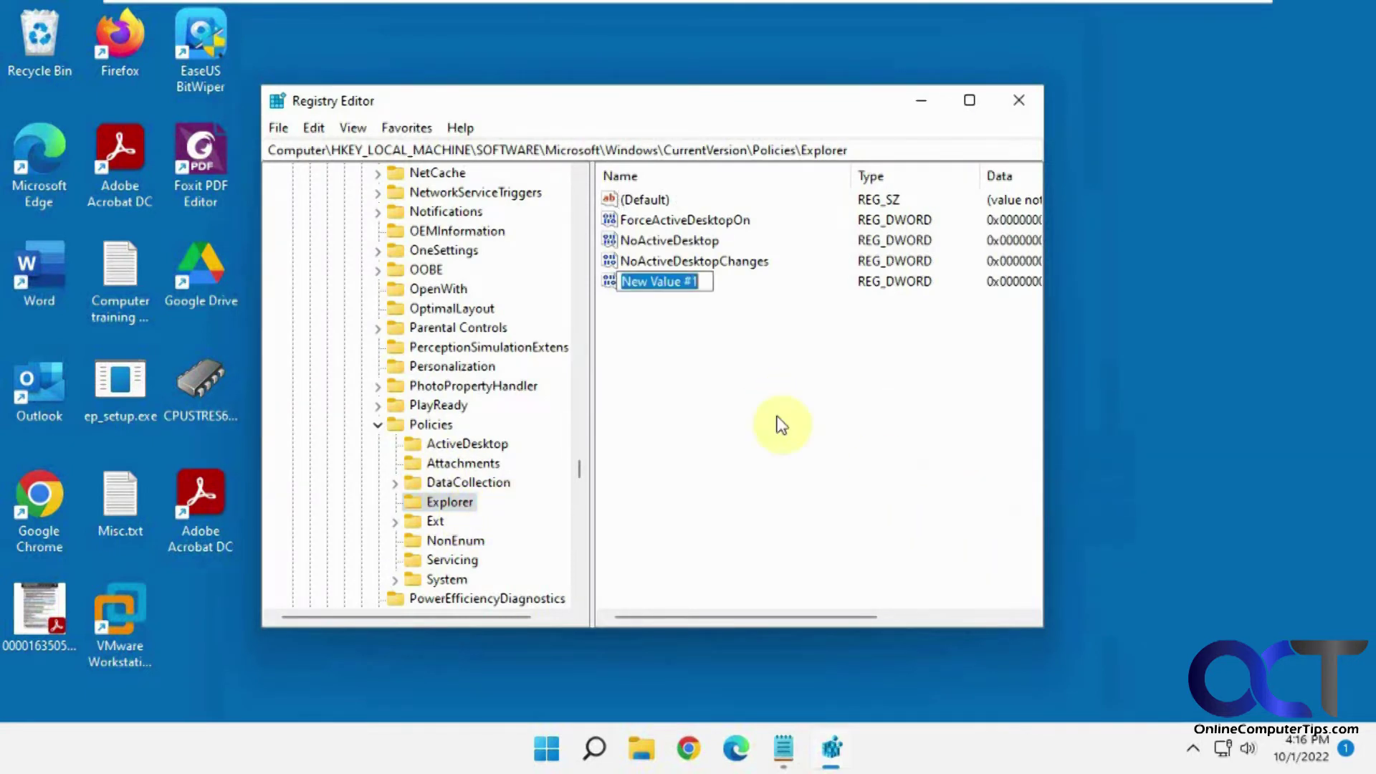
{"action": "type", "text": "NoDrives"}
{"action": "key", "text": "Return"}
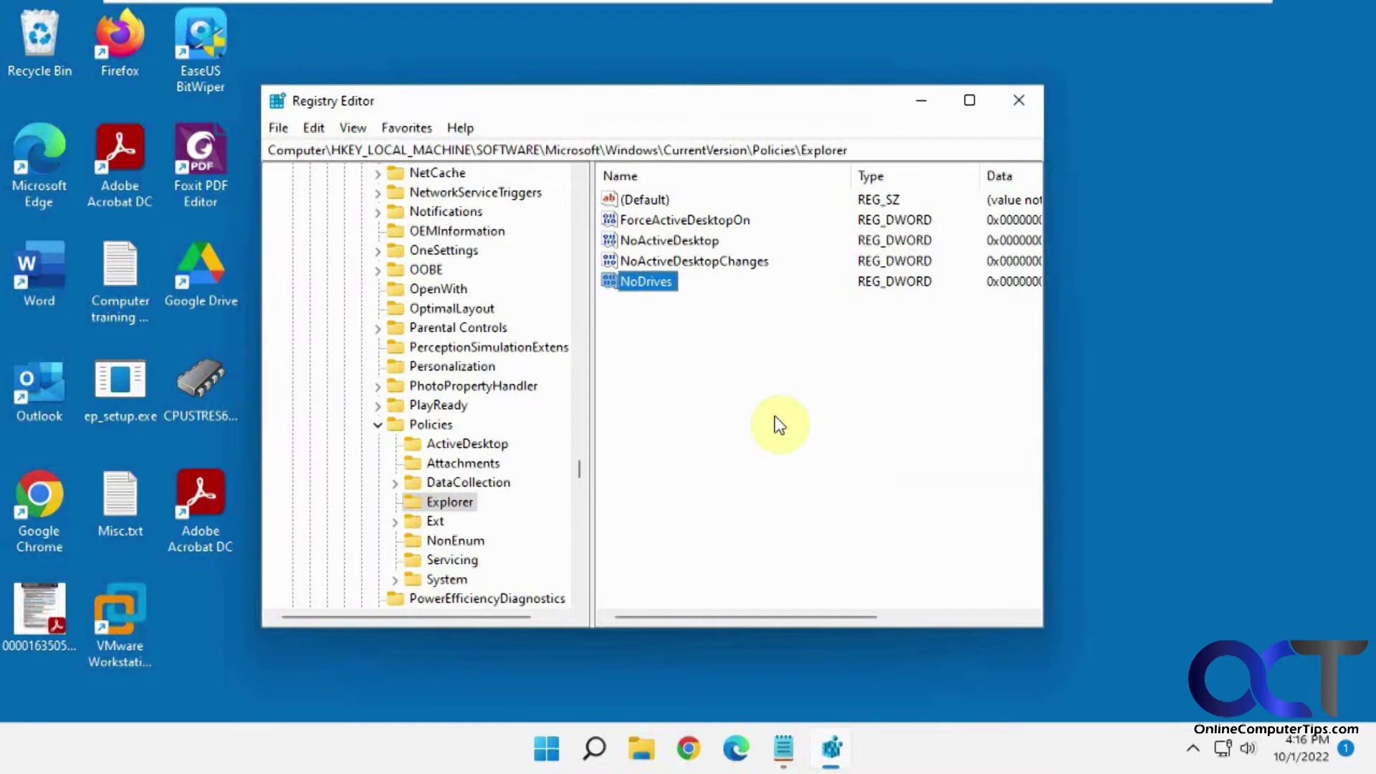
Enter 16 as the NoDrives value data, switching between decimal and hexadecimal bases, and save.
{"action": "double_click", "coordinate": [644, 282]}
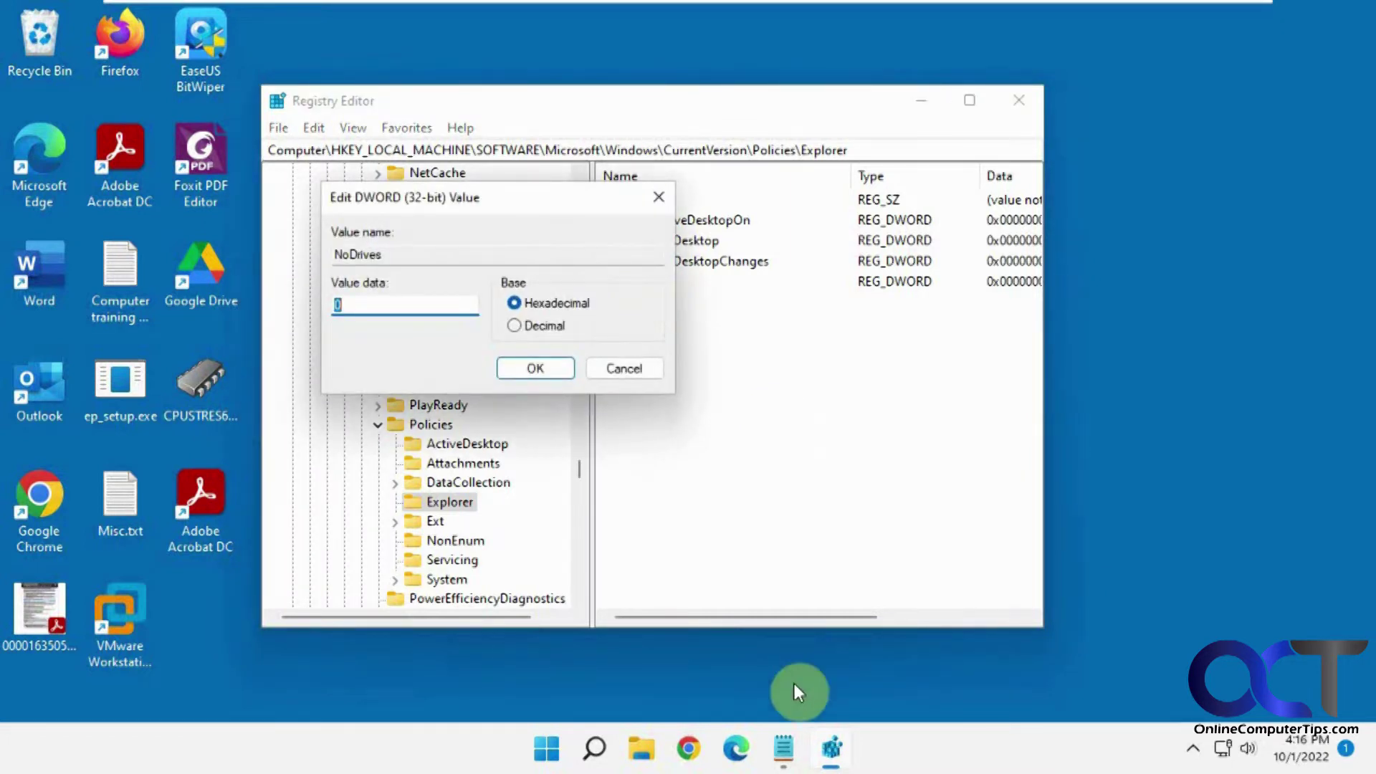
{"action": "left_click", "coordinate": [783, 748]}
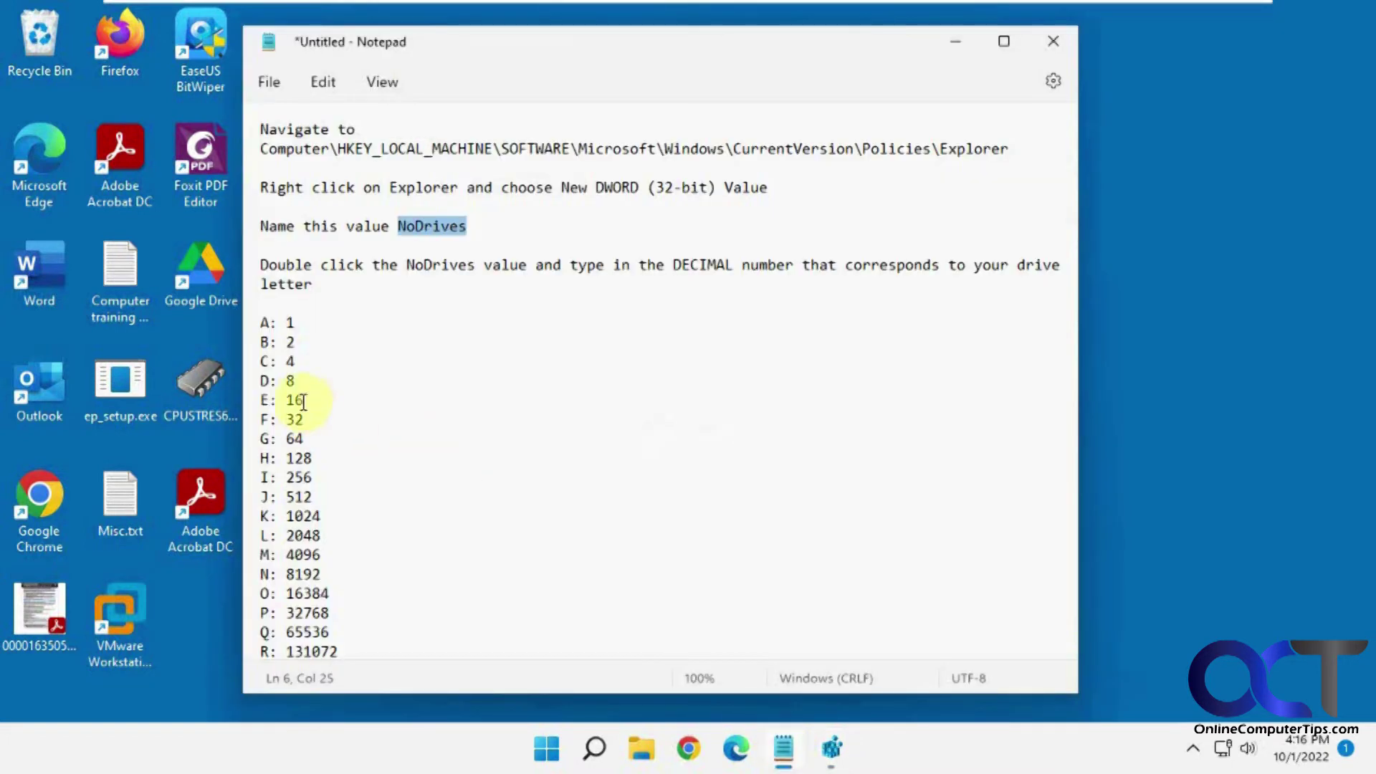
{"action": "left_click", "coordinate": [953, 50]}
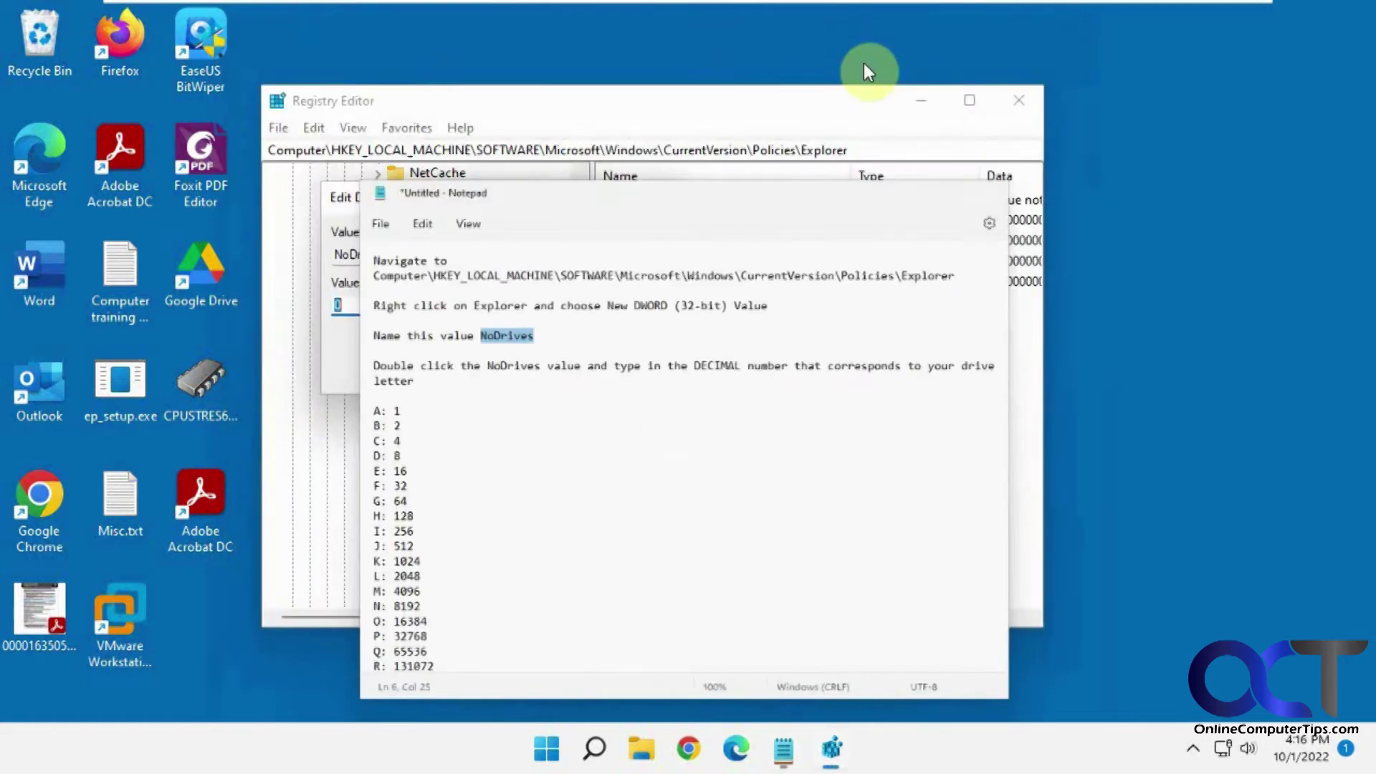
{"action": "left_click", "coordinate": [515, 326]}
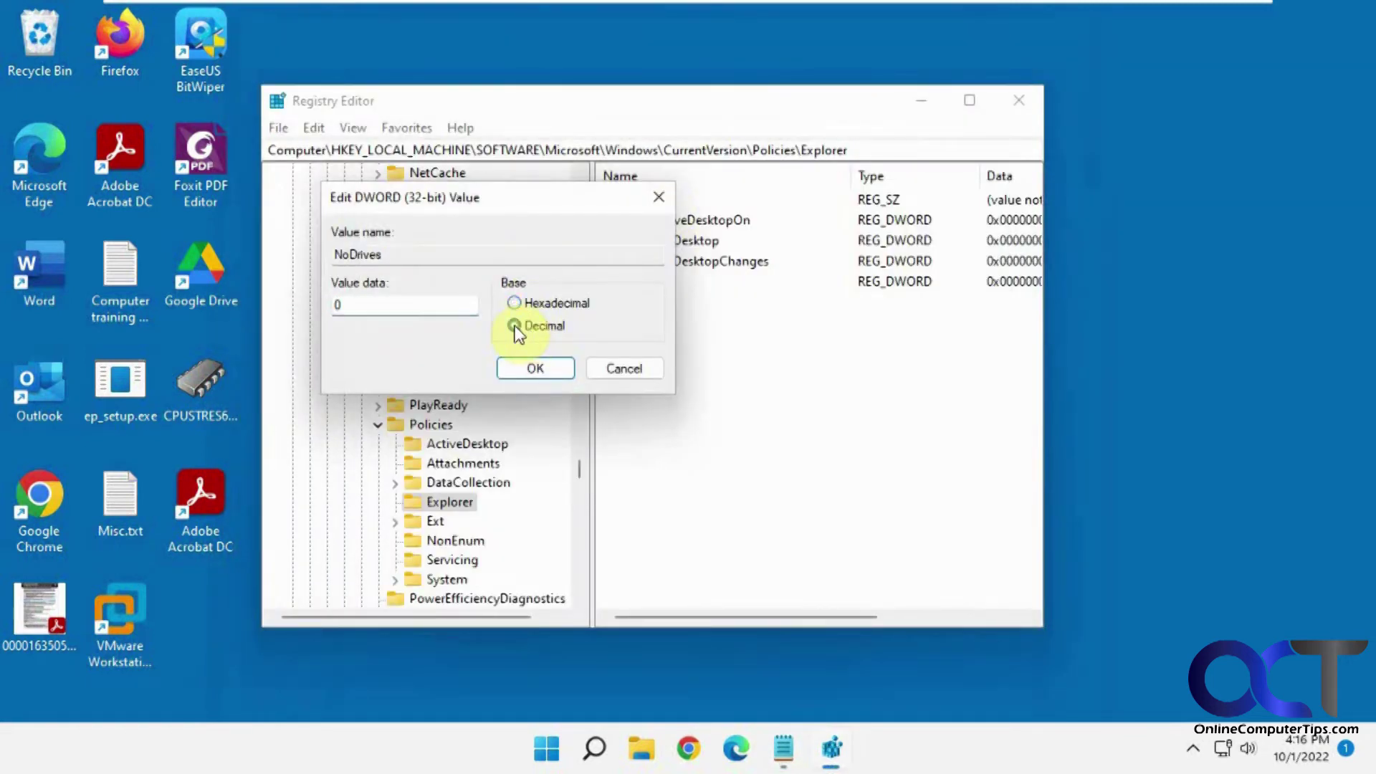
{"action": "key", "text": "shift+Tab"}
{"action": "type", "text": "1"}
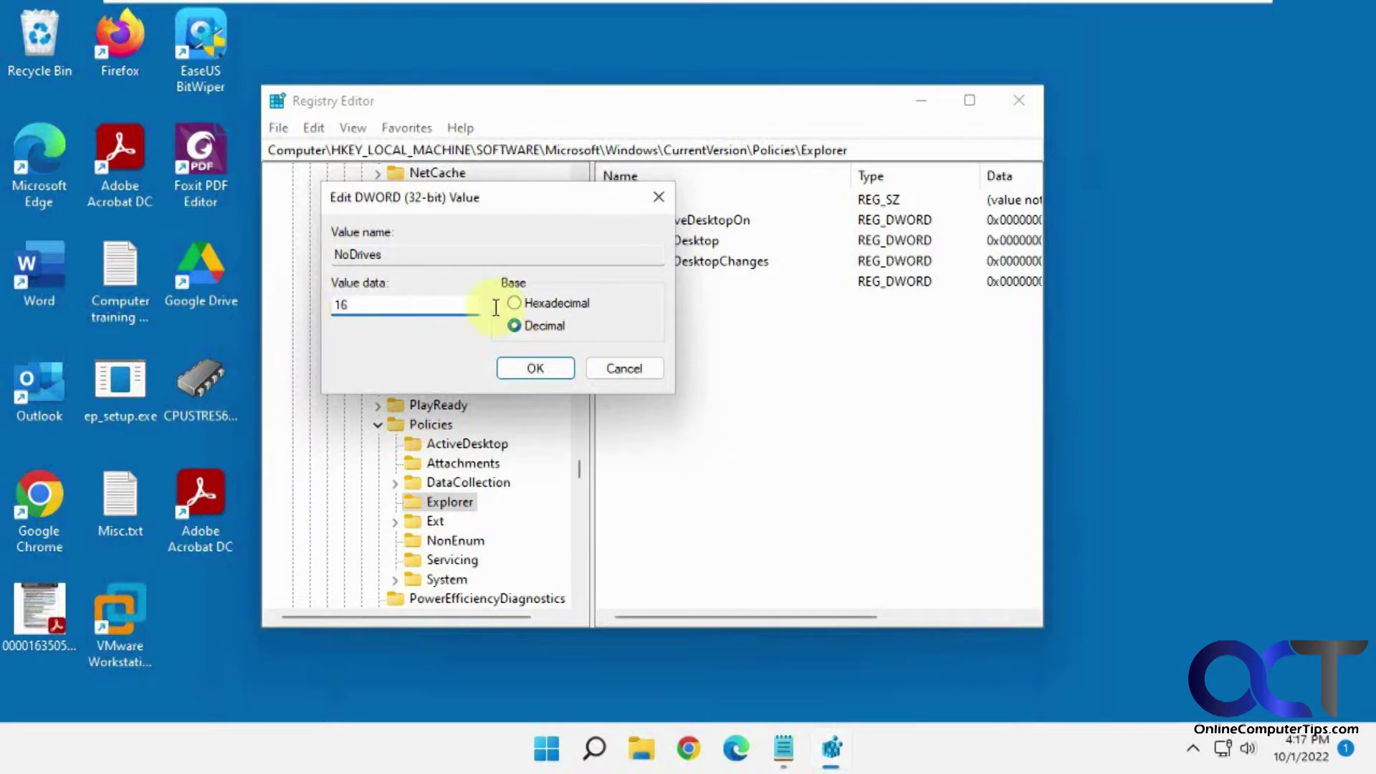
{"action": "left_click", "coordinate": [536, 300]}
{"action": "left_click_drag", "start_coordinate": [408, 303], "coordinate": [306, 301]}
{"action": "type", "text": "16"}
{"action": "left_click", "coordinate": [514, 327]}
{"action": "left_click_drag", "start_coordinate": [396, 311], "coordinate": [306, 301]}
{"action": "type", "text": "16"}
{"action": "left_click", "coordinate": [545, 367]}
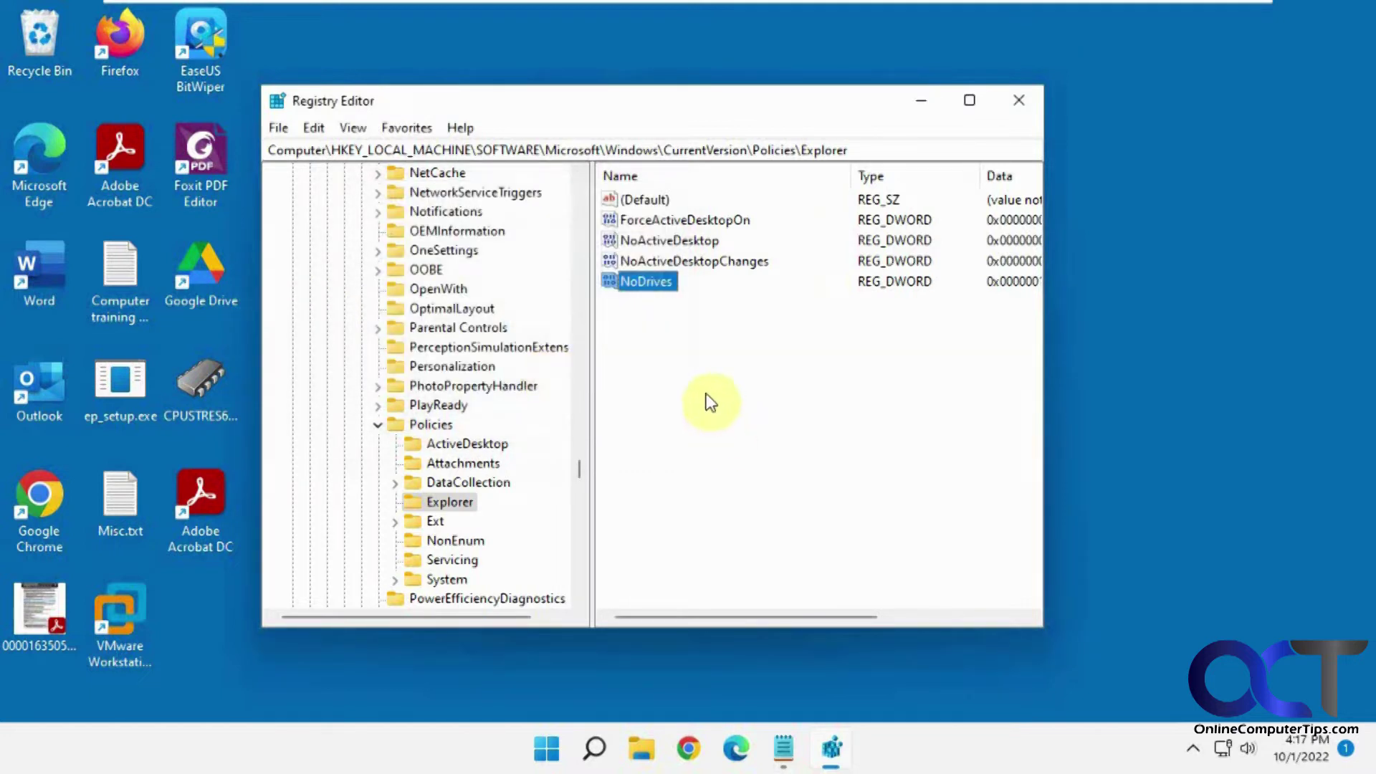
Launch Task Manager from the Start button's quick-link menu and restart the Windows Explorer process.
{"action": "left_click", "coordinate": [544, 751]}
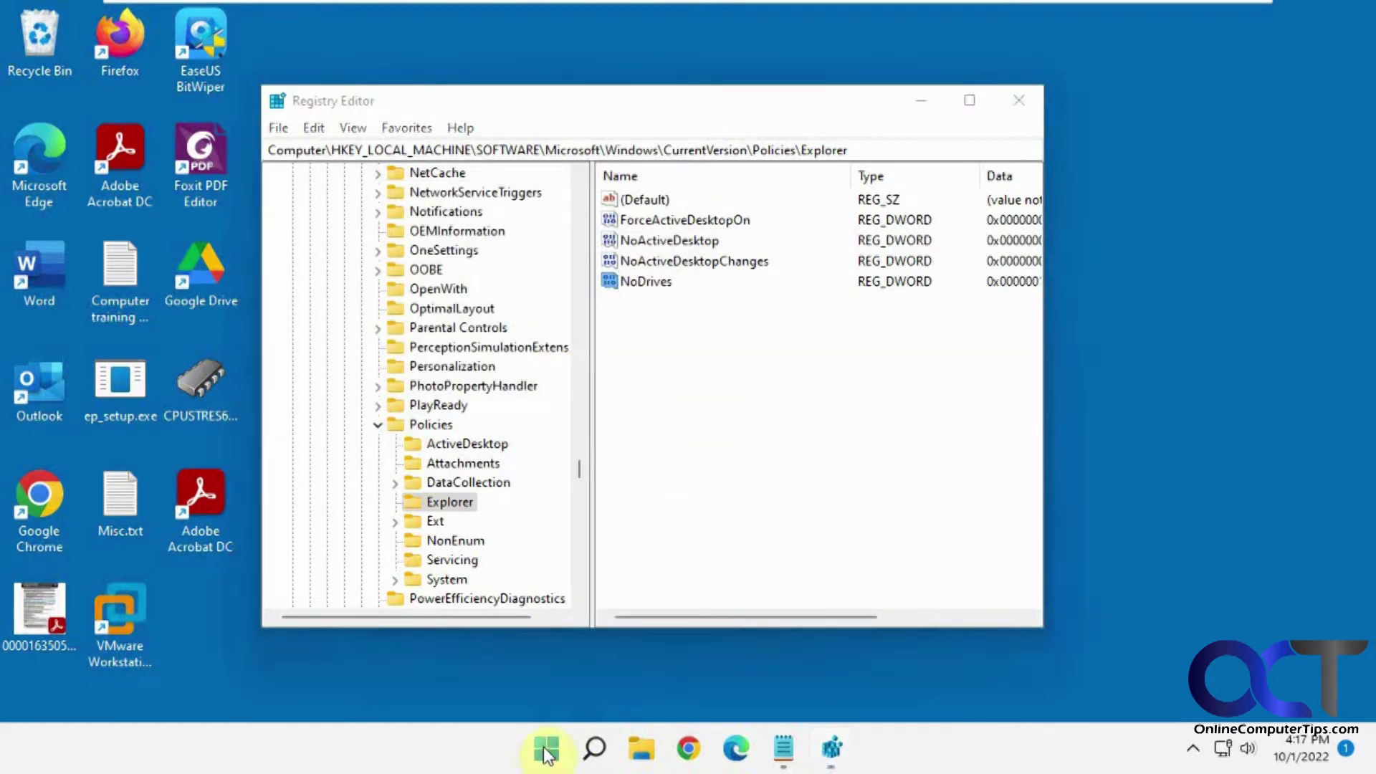
{"action": "right_click", "coordinate": [547, 753]}
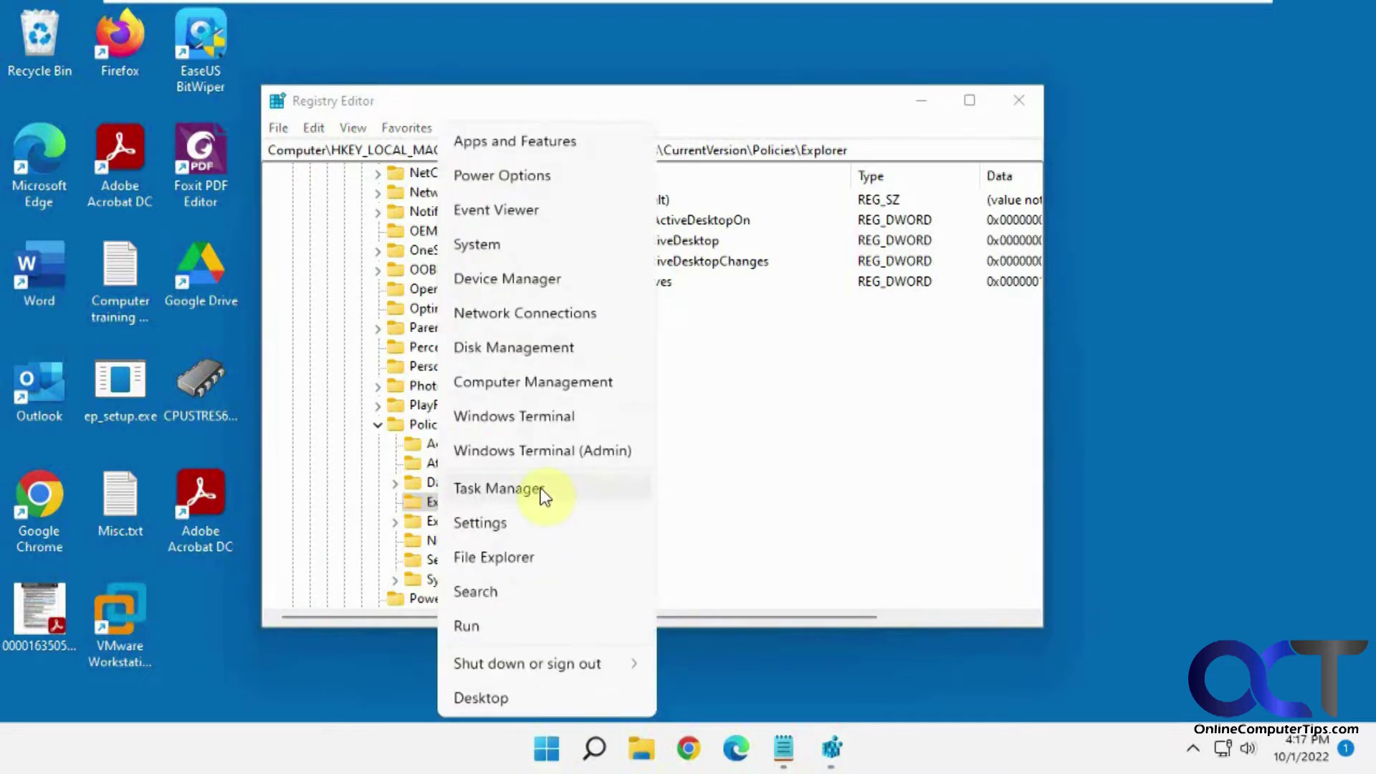
{"action": "left_click", "coordinate": [500, 488]}
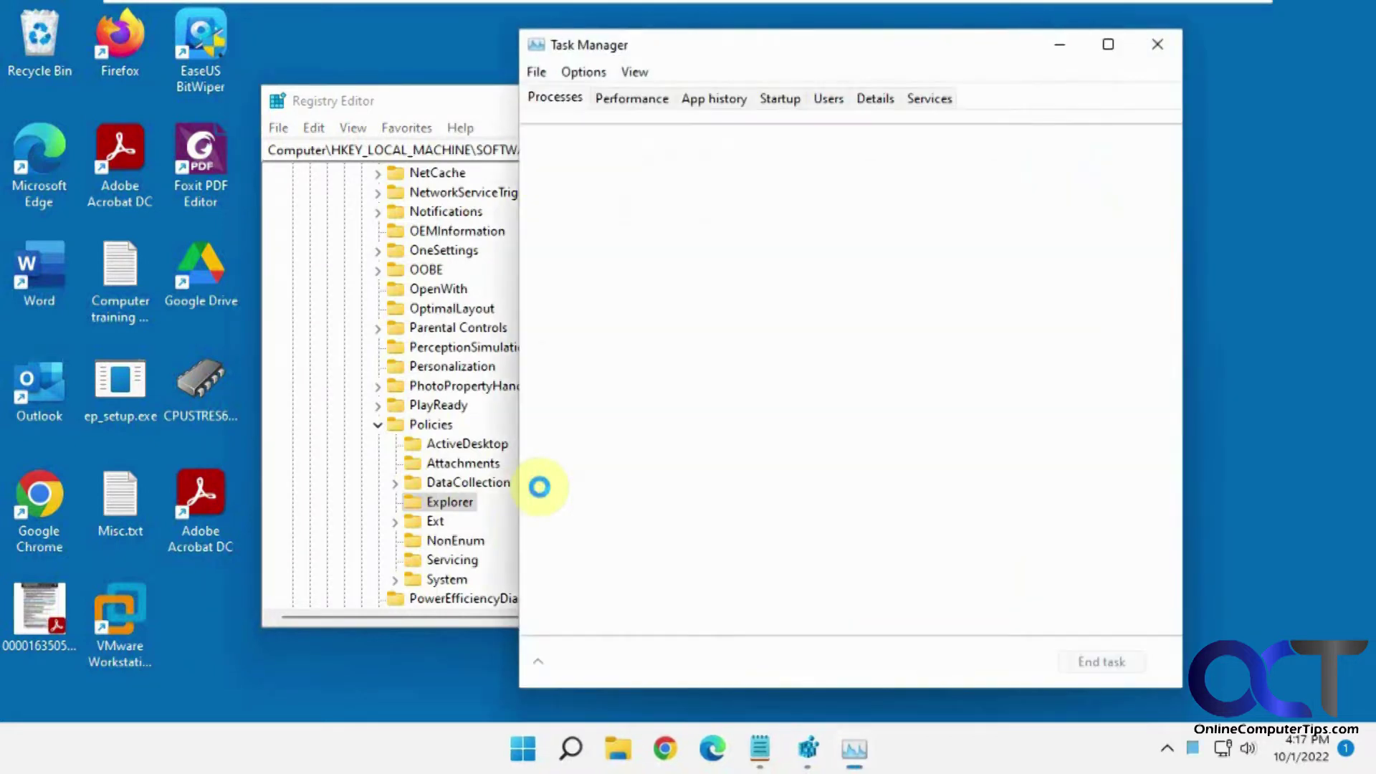
{"action": "left_click_drag", "start_coordinate": [1186, 209], "coordinate": [1167, 599]}
{"action": "left_click", "coordinate": [630, 453]}
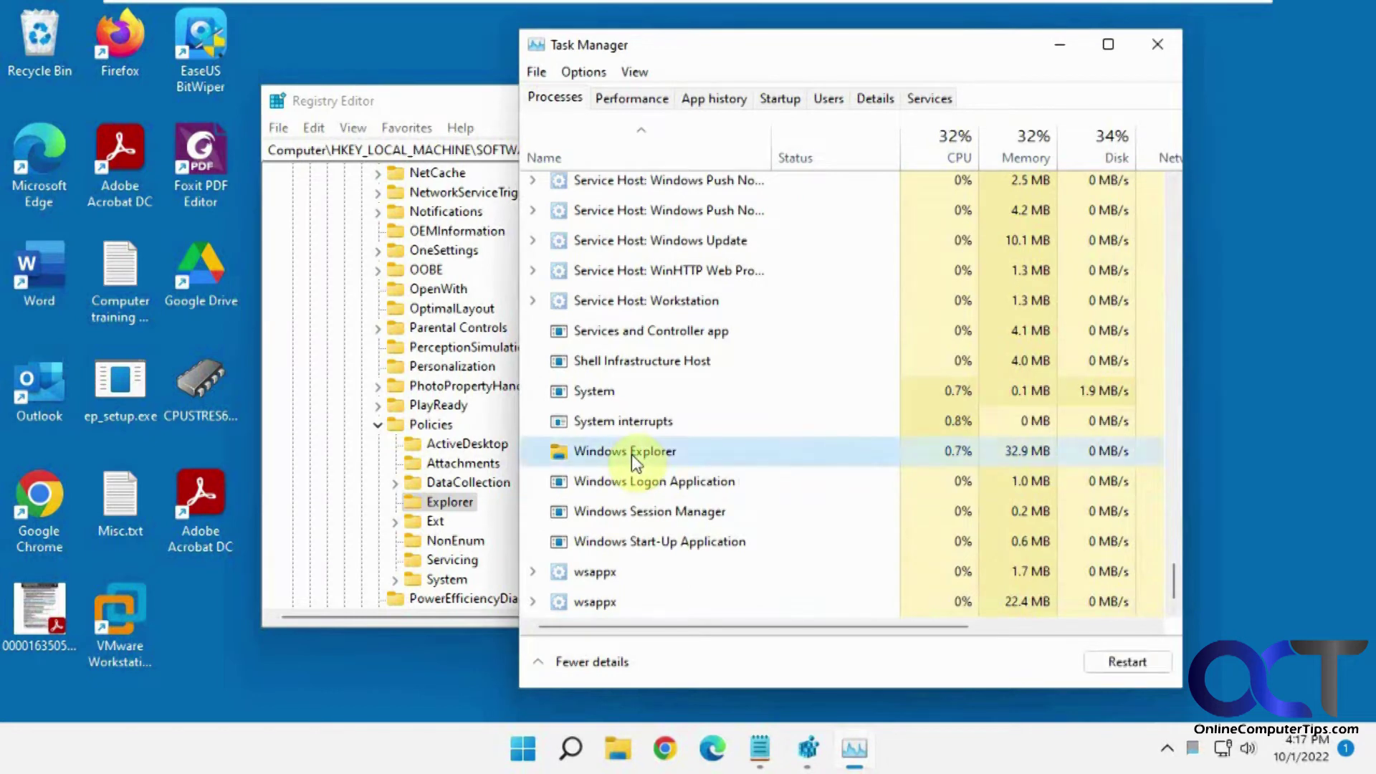
{"action": "right_click", "coordinate": [631, 454]}
{"action": "left_click", "coordinate": [676, 469]}
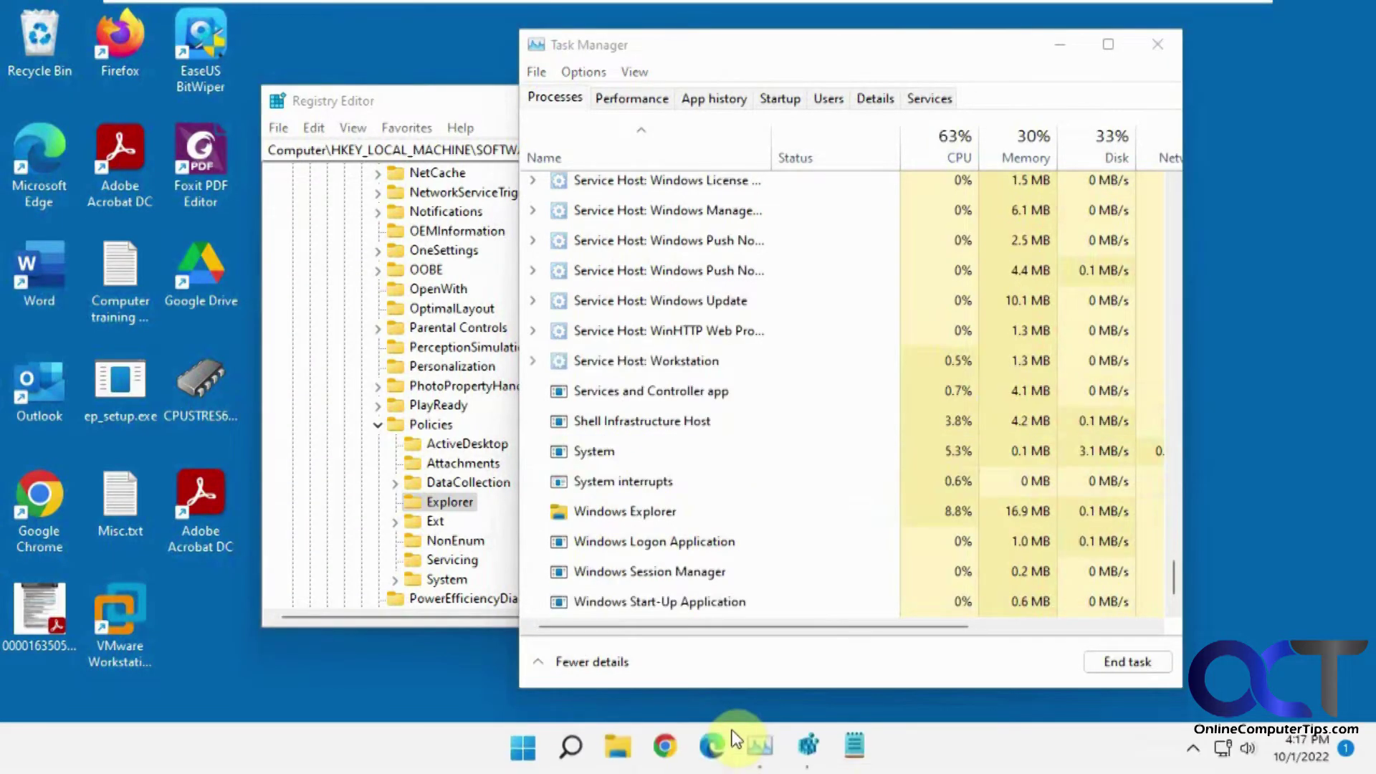
{"action": "left_click", "coordinate": [621, 748]}
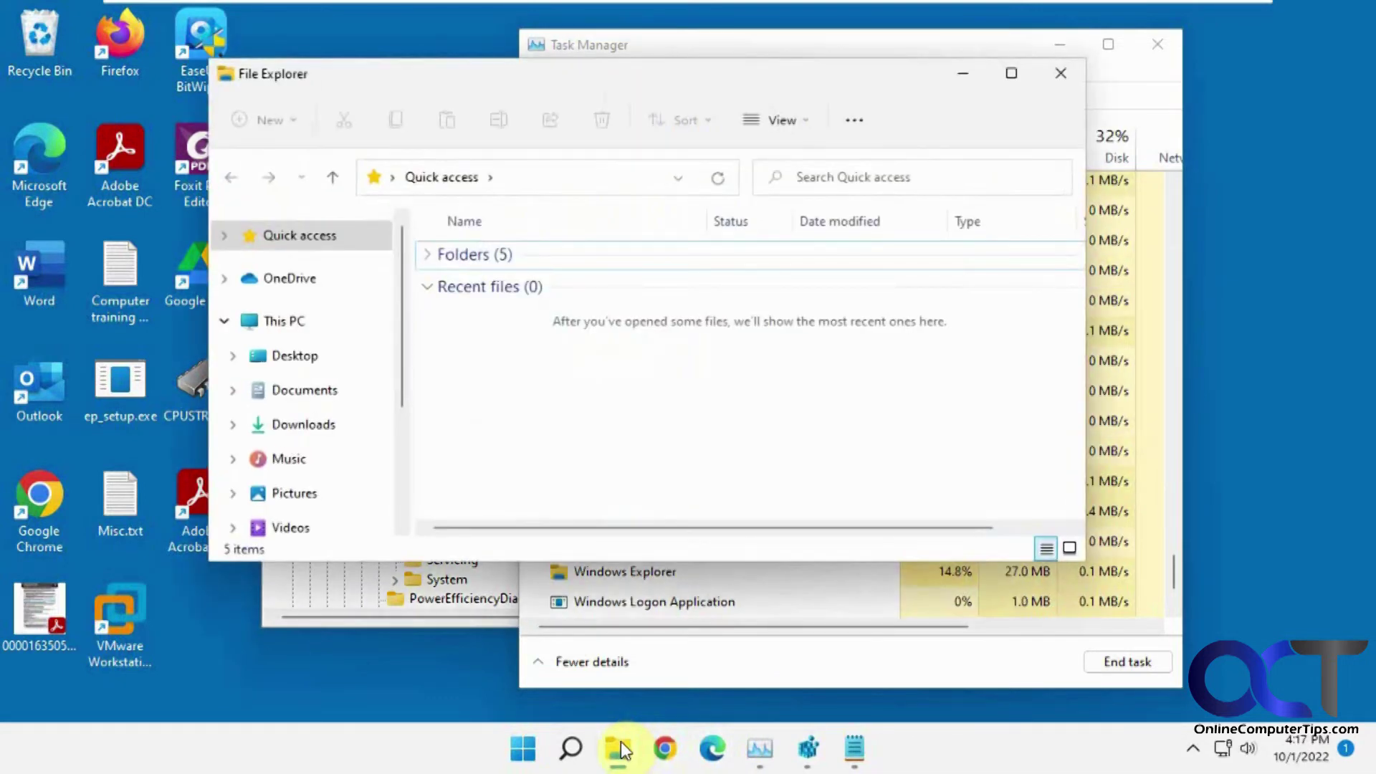
Confirm This PC now shows three drives with Data (E:) hidden, then return to the Notepad instructions.
{"action": "left_click", "coordinate": [300, 323]}
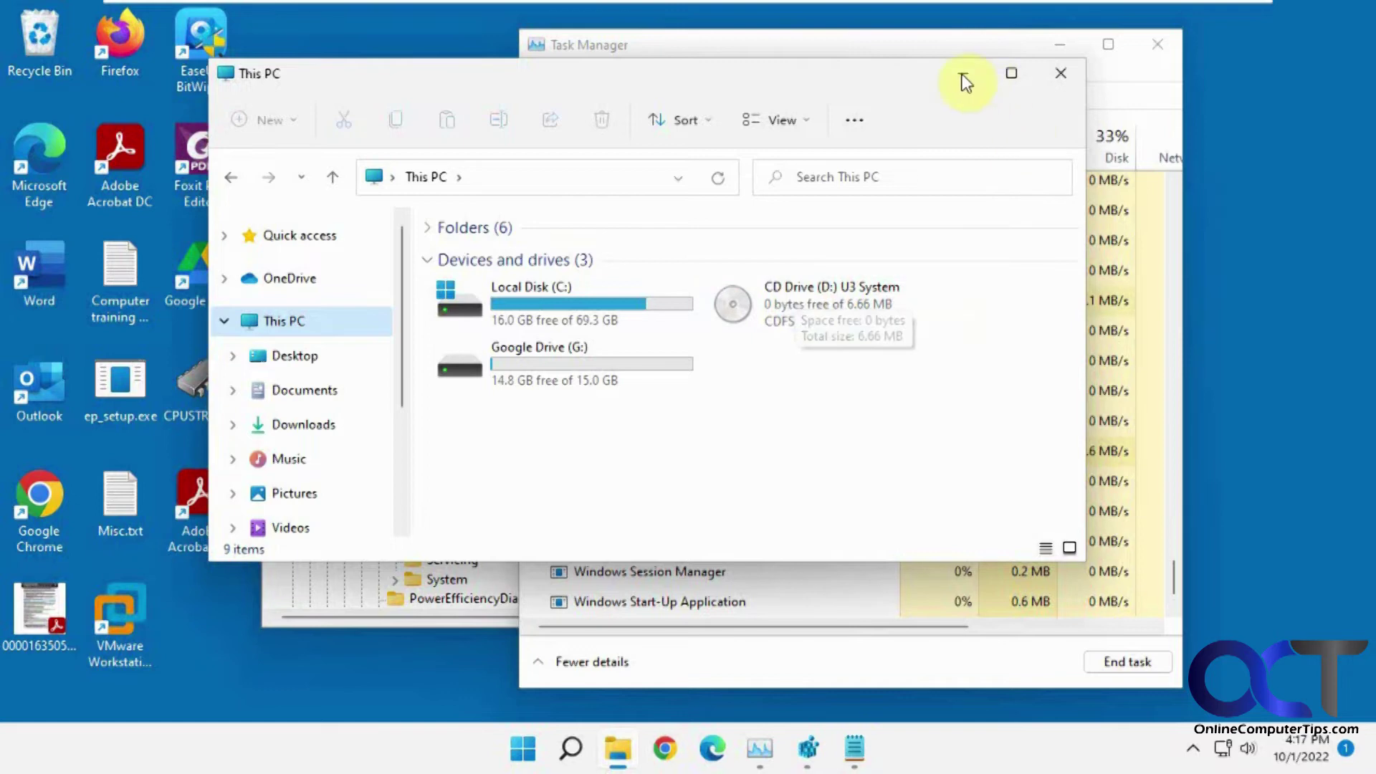
{"action": "left_click", "coordinate": [1055, 74]}
{"action": "left_click", "coordinate": [858, 744]}
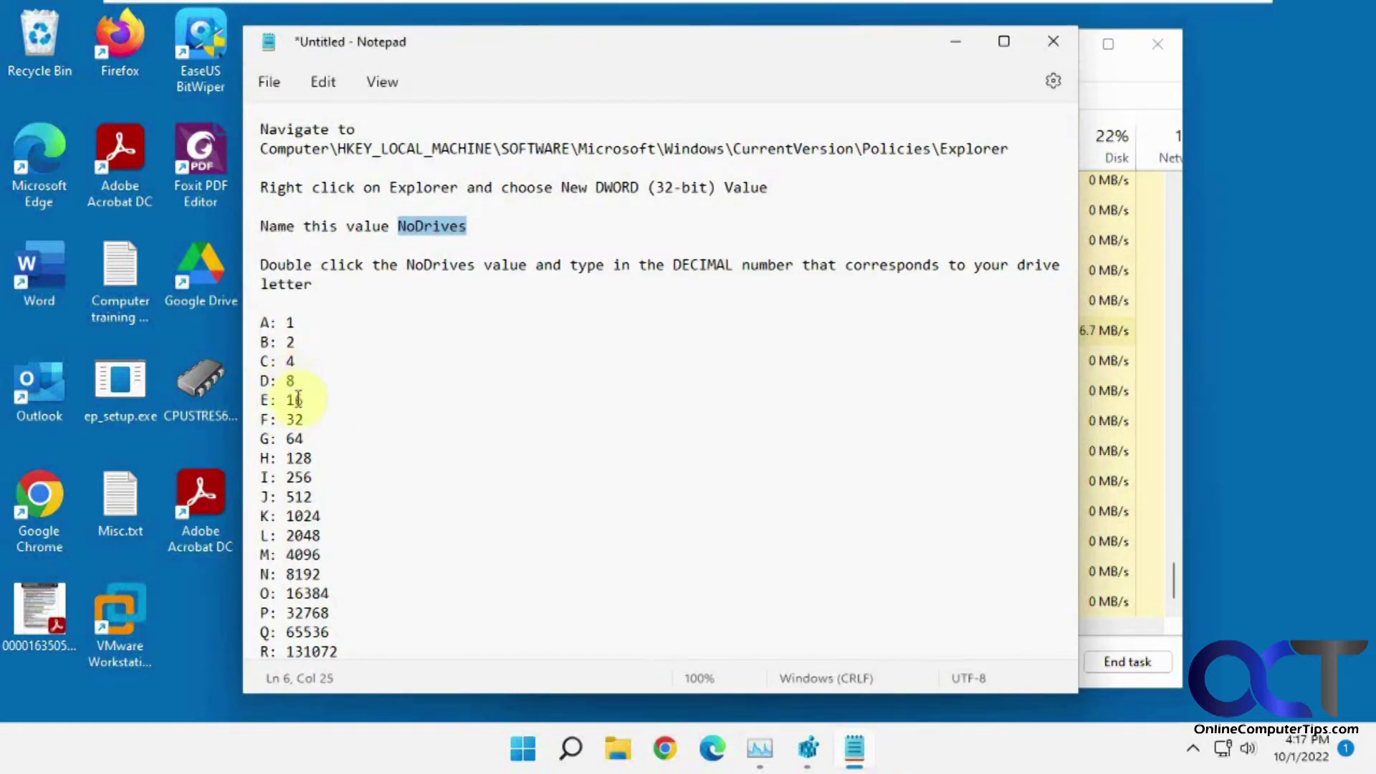
Change the NoDrives data from 16 to decimal 24 to hide drives D and E.
{"action": "left_click", "coordinate": [953, 42]}
{"action": "left_click", "coordinate": [479, 113]}
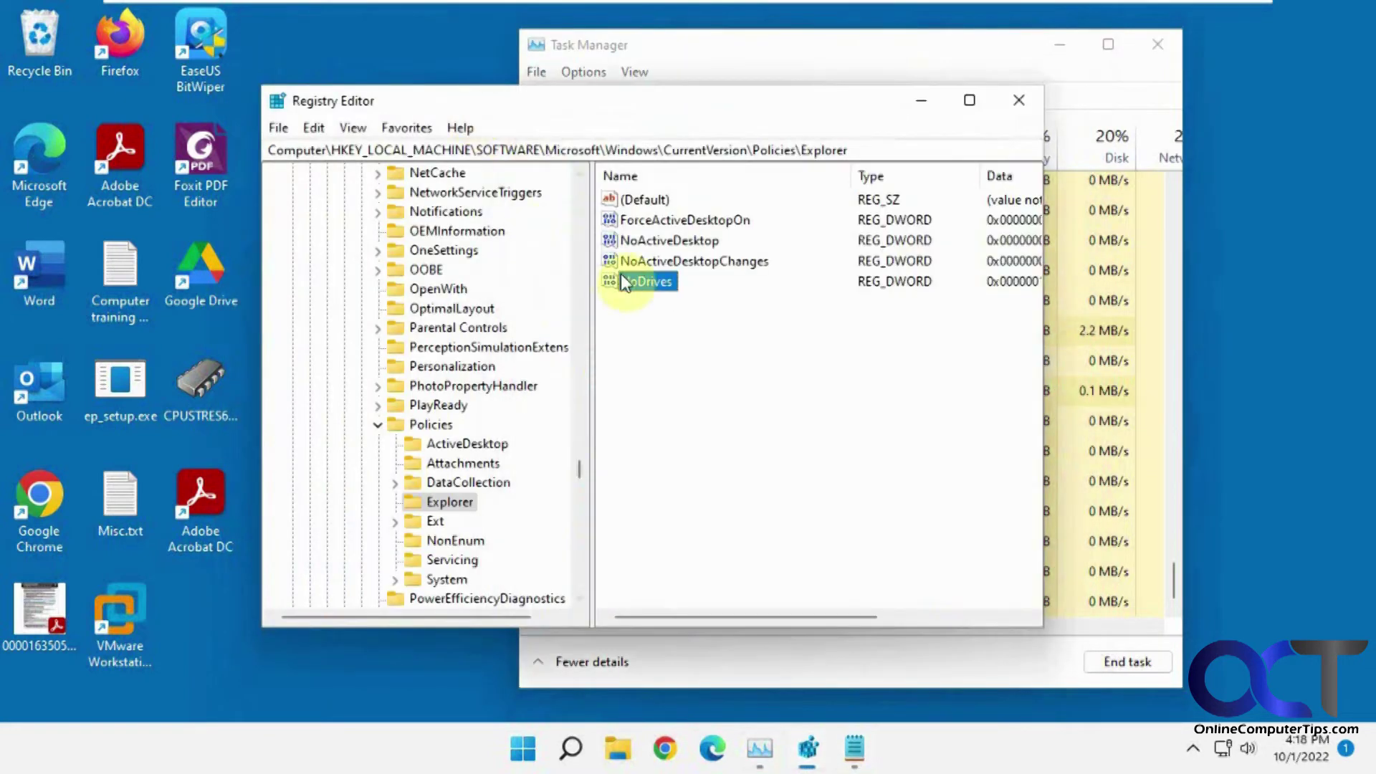
{"action": "double_click", "coordinate": [648, 281]}
{"action": "left_click", "coordinate": [522, 325]}
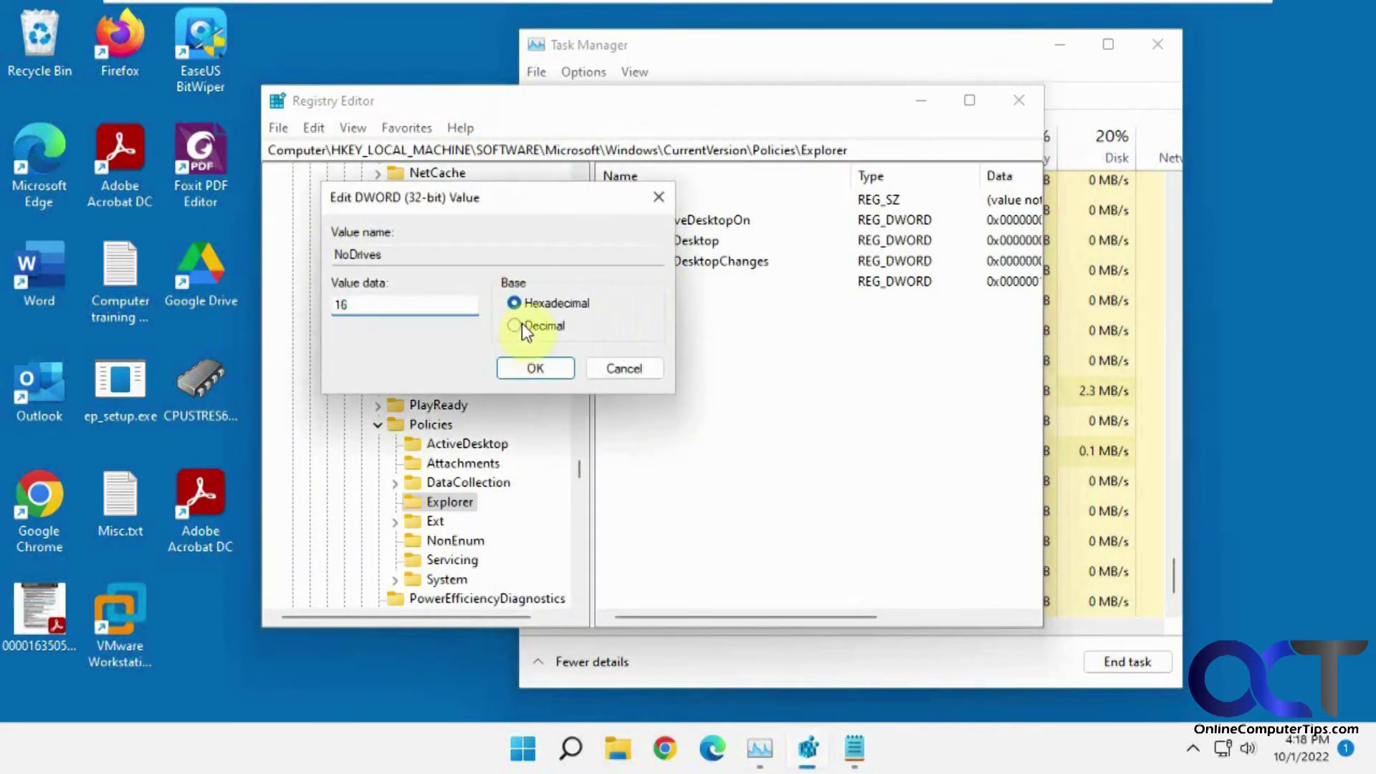
{"action": "left_click_drag", "start_coordinate": [385, 307], "coordinate": [316, 291]}
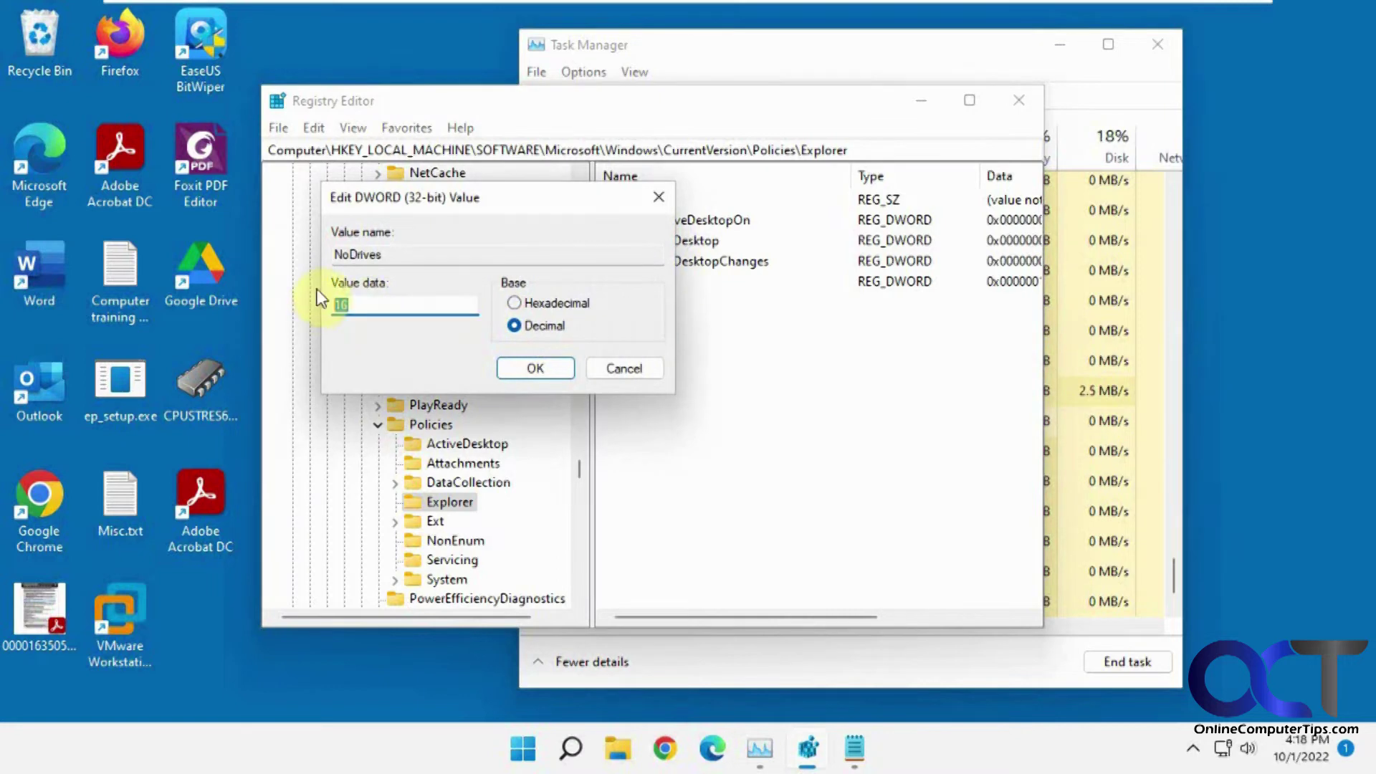
{"action": "type", "text": "24"}
{"action": "left_click", "coordinate": [535, 367]}
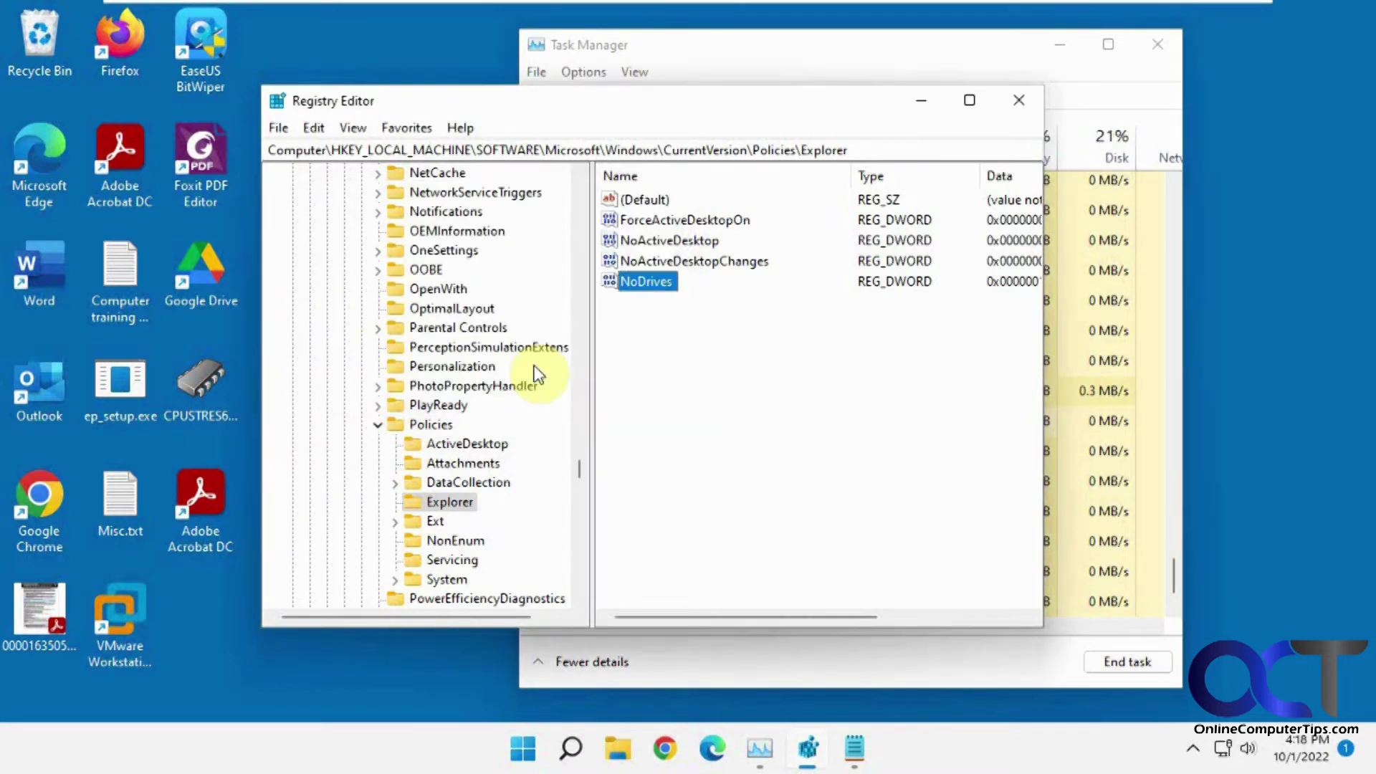
{"action": "left_click", "coordinate": [768, 681]}
Restart Windows Explorer from Task Manager again and open a new File Explorer window.
{"action": "right_click", "coordinate": [638, 481]}
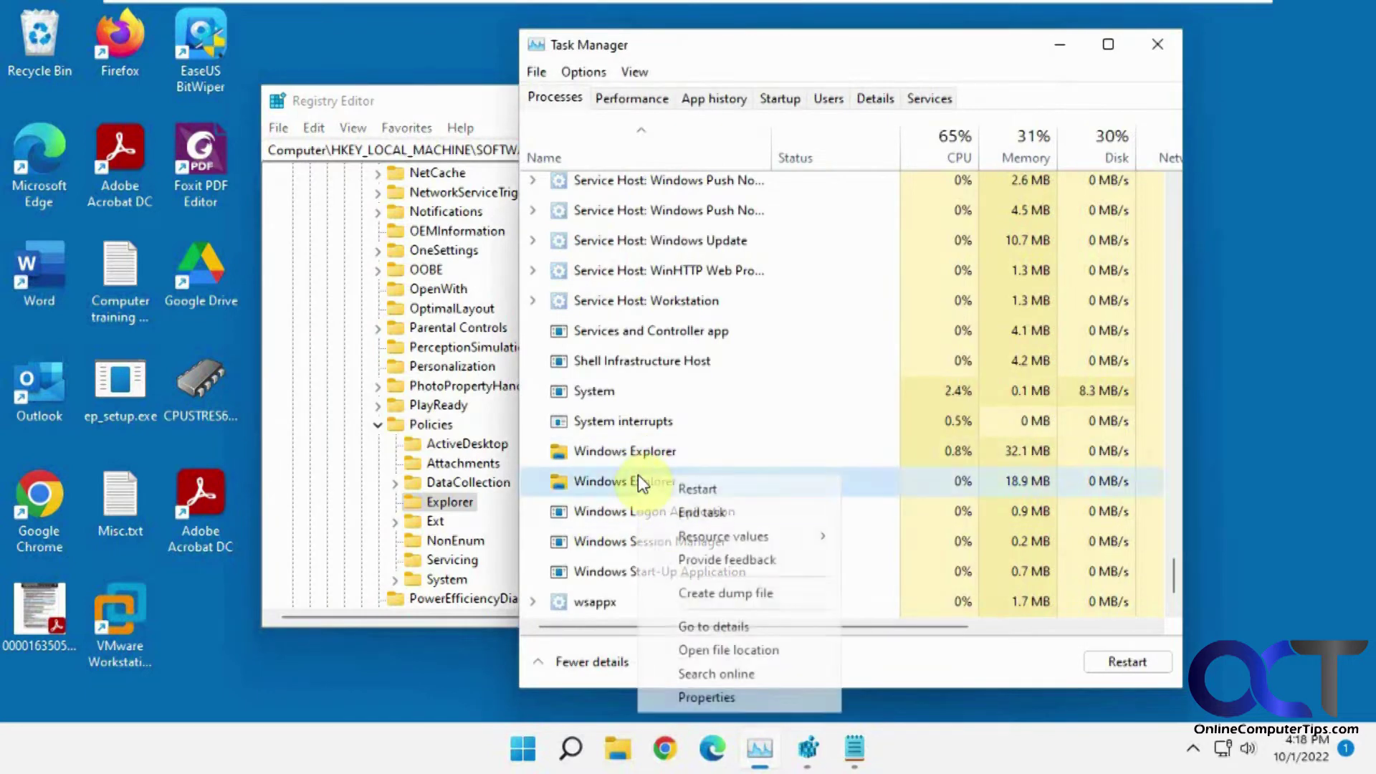
{"action": "right_click", "coordinate": [633, 459]}
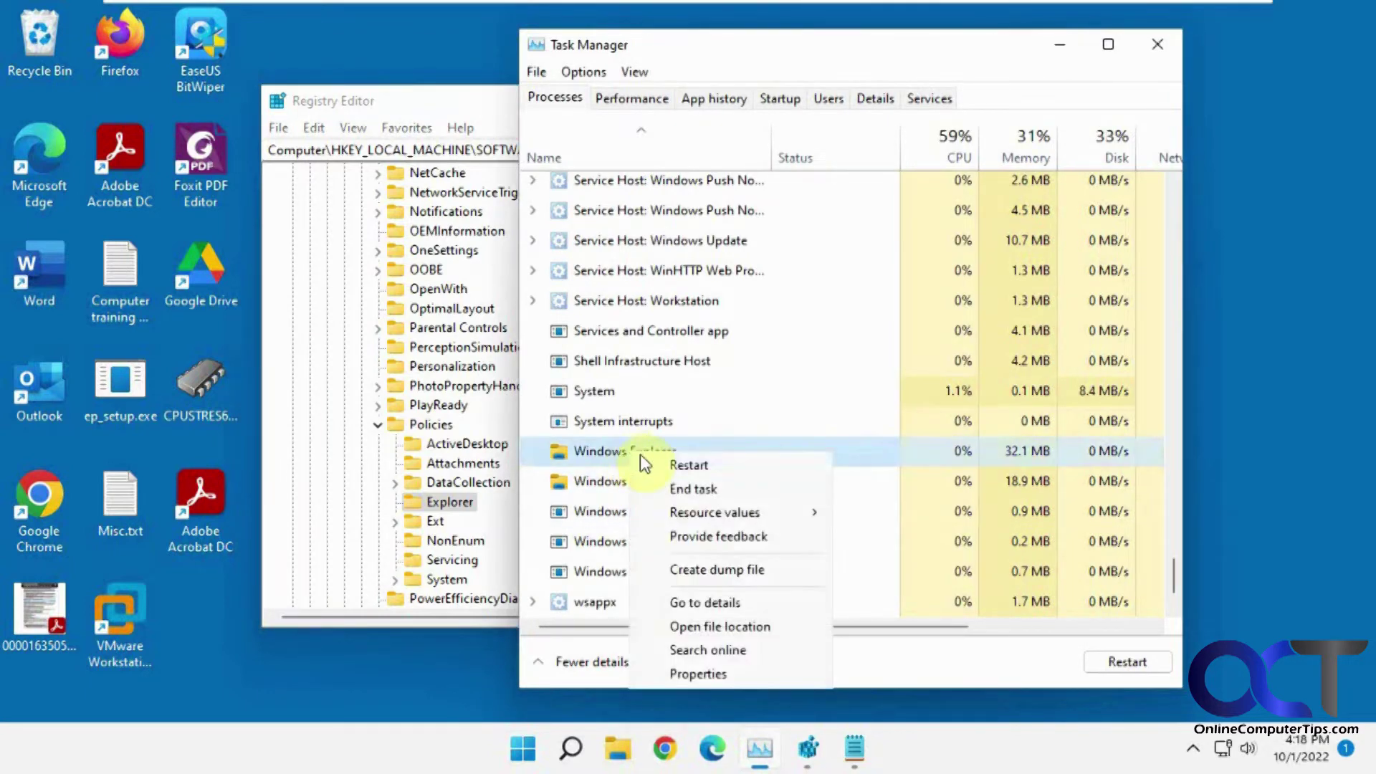
{"action": "left_click", "coordinate": [673, 463]}
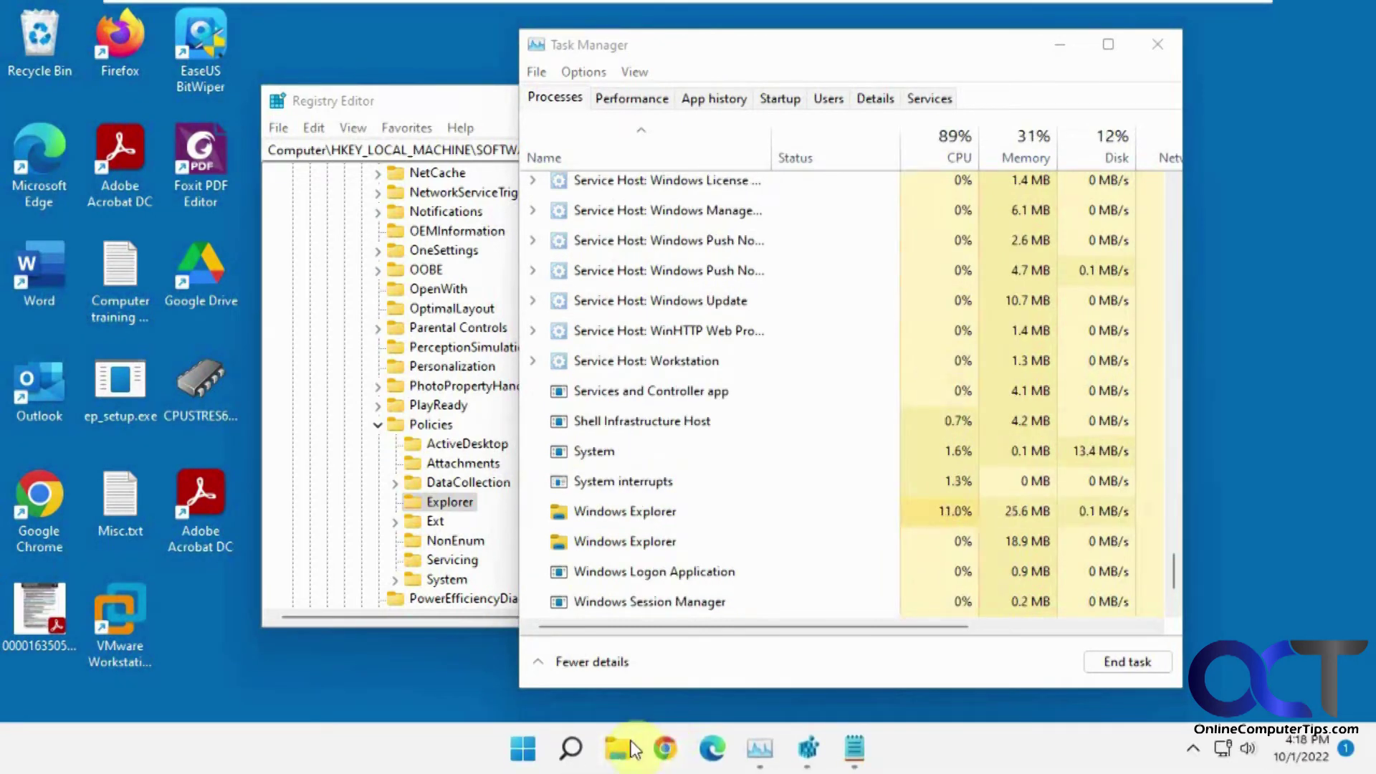
{"action": "left_click", "coordinate": [629, 746]}
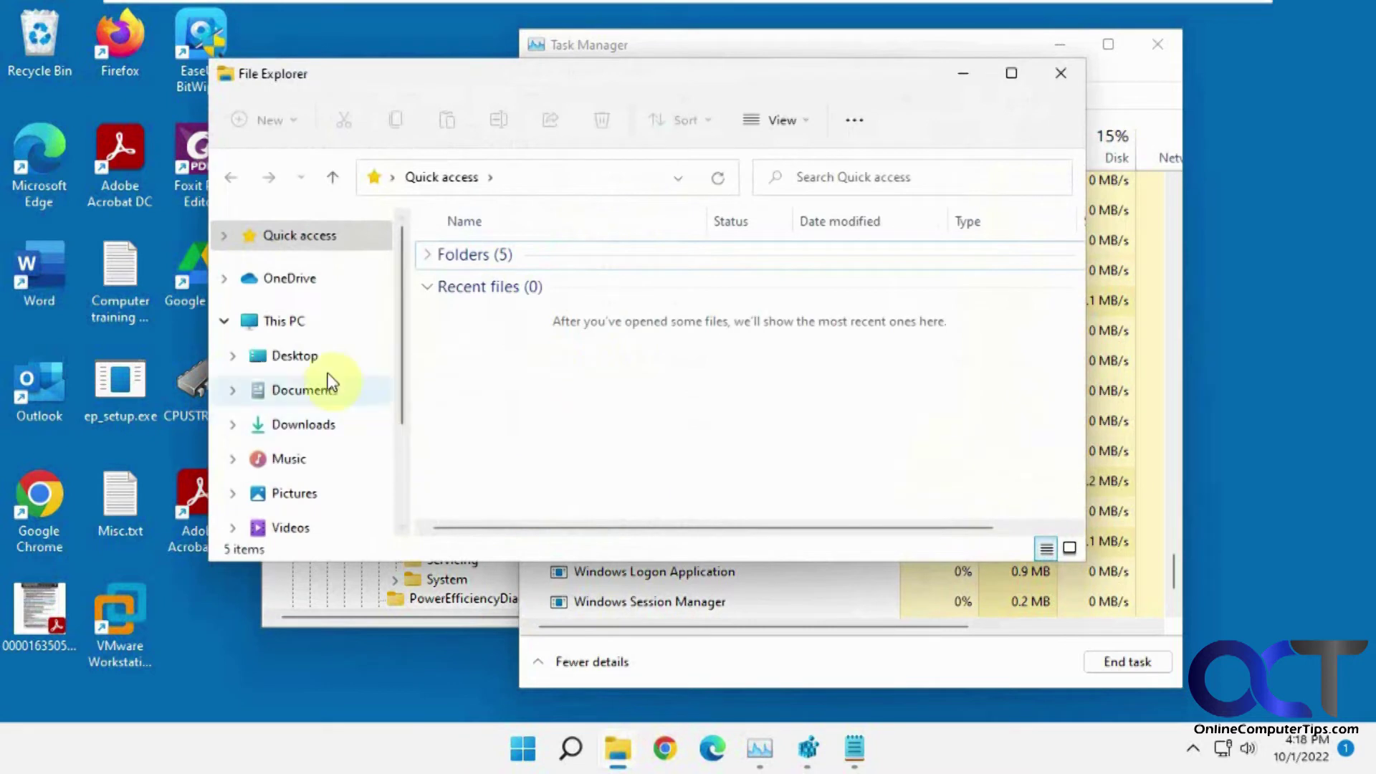
Confirm This PC lists only C: and G:, then view NoDrives' data and cancel without changes.
{"action": "left_click", "coordinate": [298, 321]}
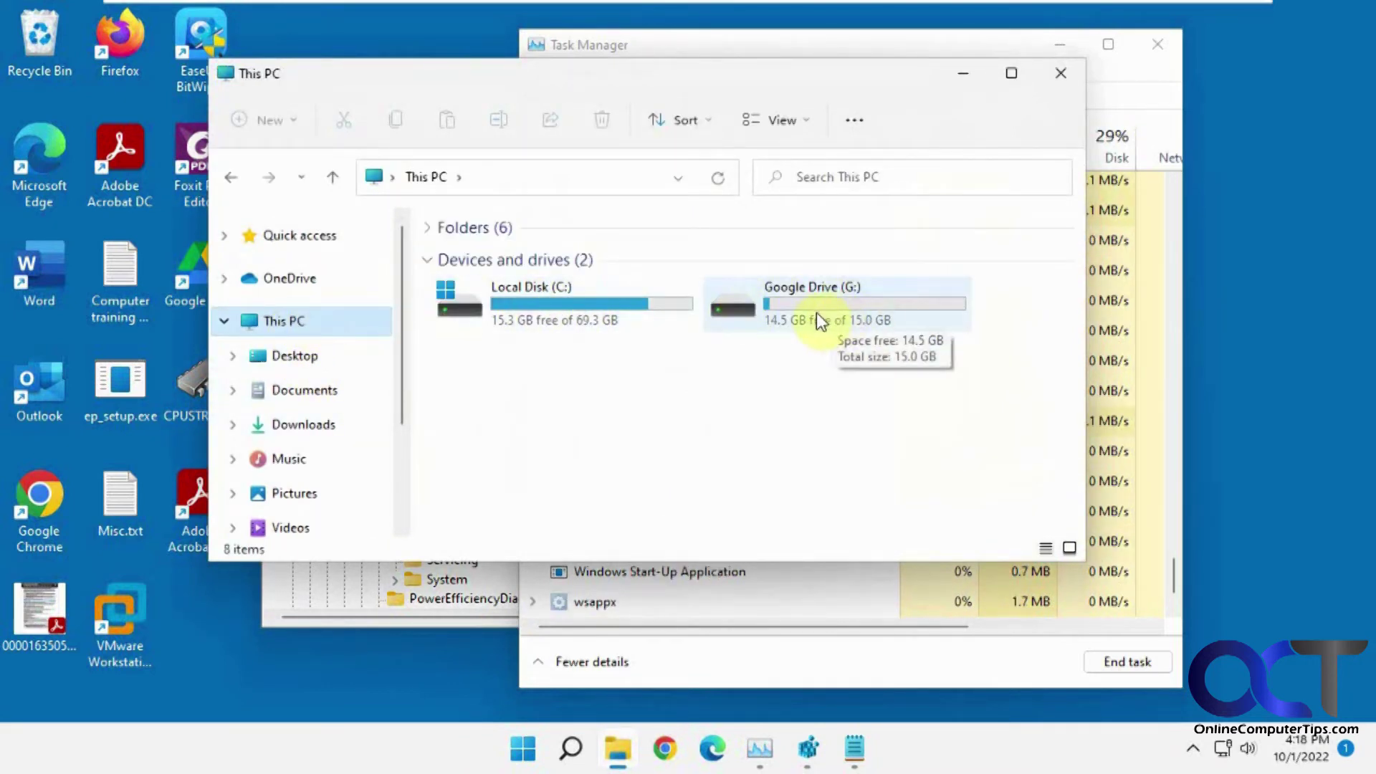
{"action": "left_click", "coordinate": [809, 751]}
{"action": "left_click", "coordinate": [647, 283]}
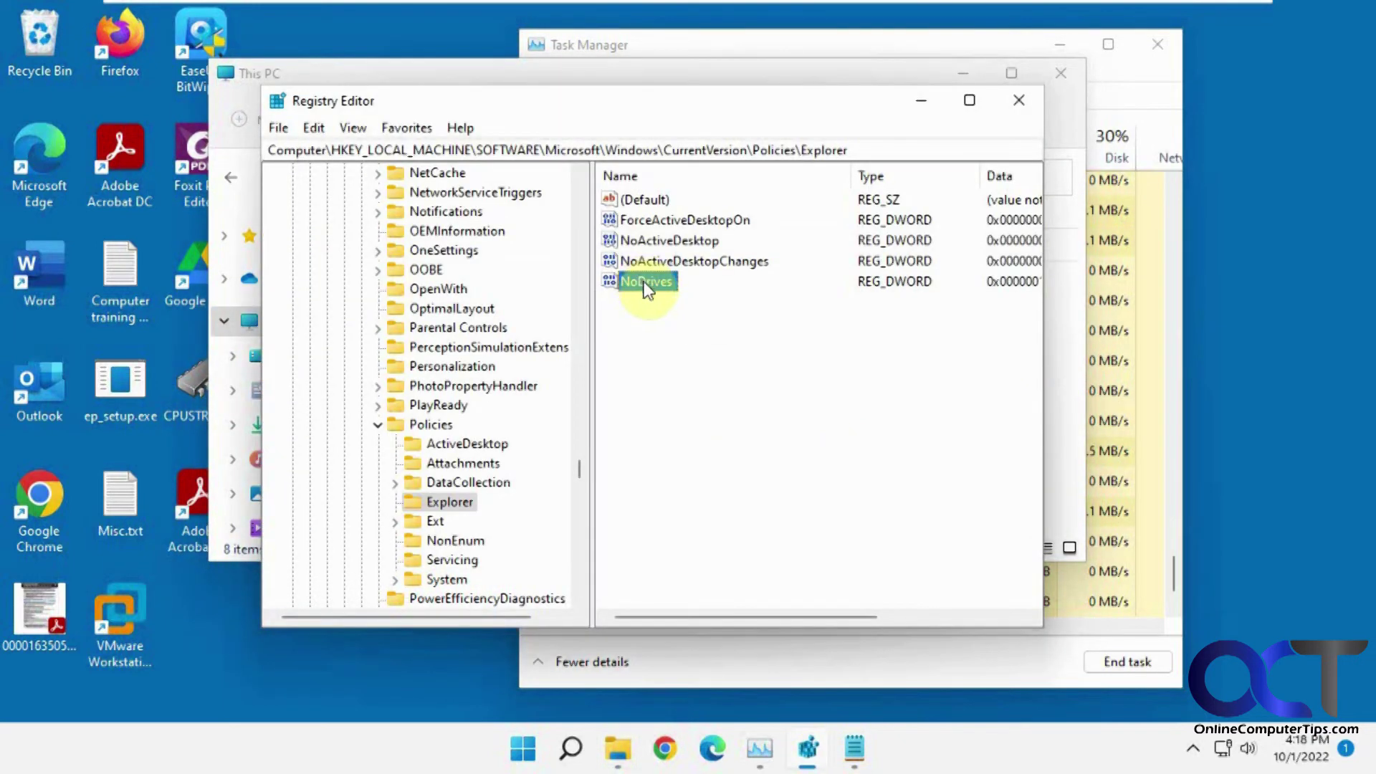
{"action": "double_click", "coordinate": [645, 283]}
{"action": "left_click", "coordinate": [636, 369]}
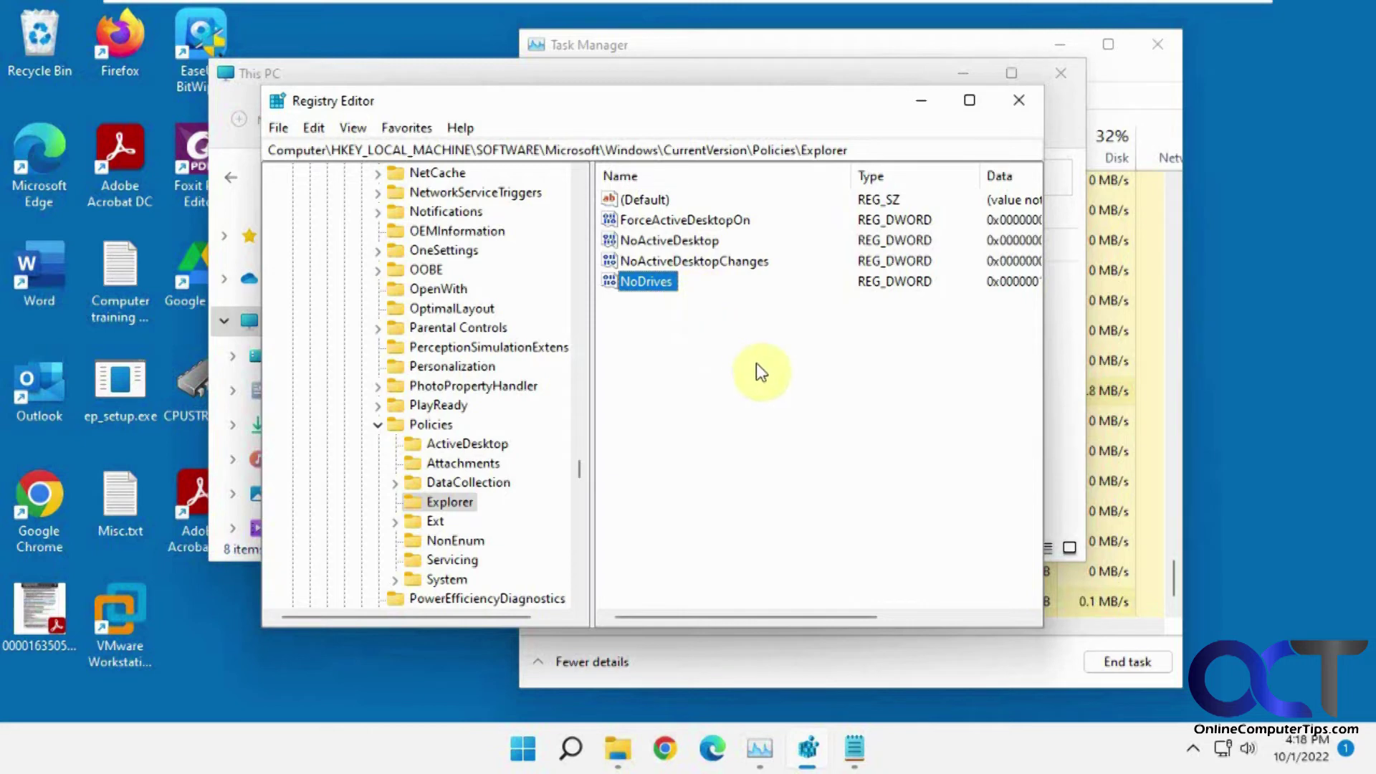
{"action": "left_click", "coordinate": [532, 746]}
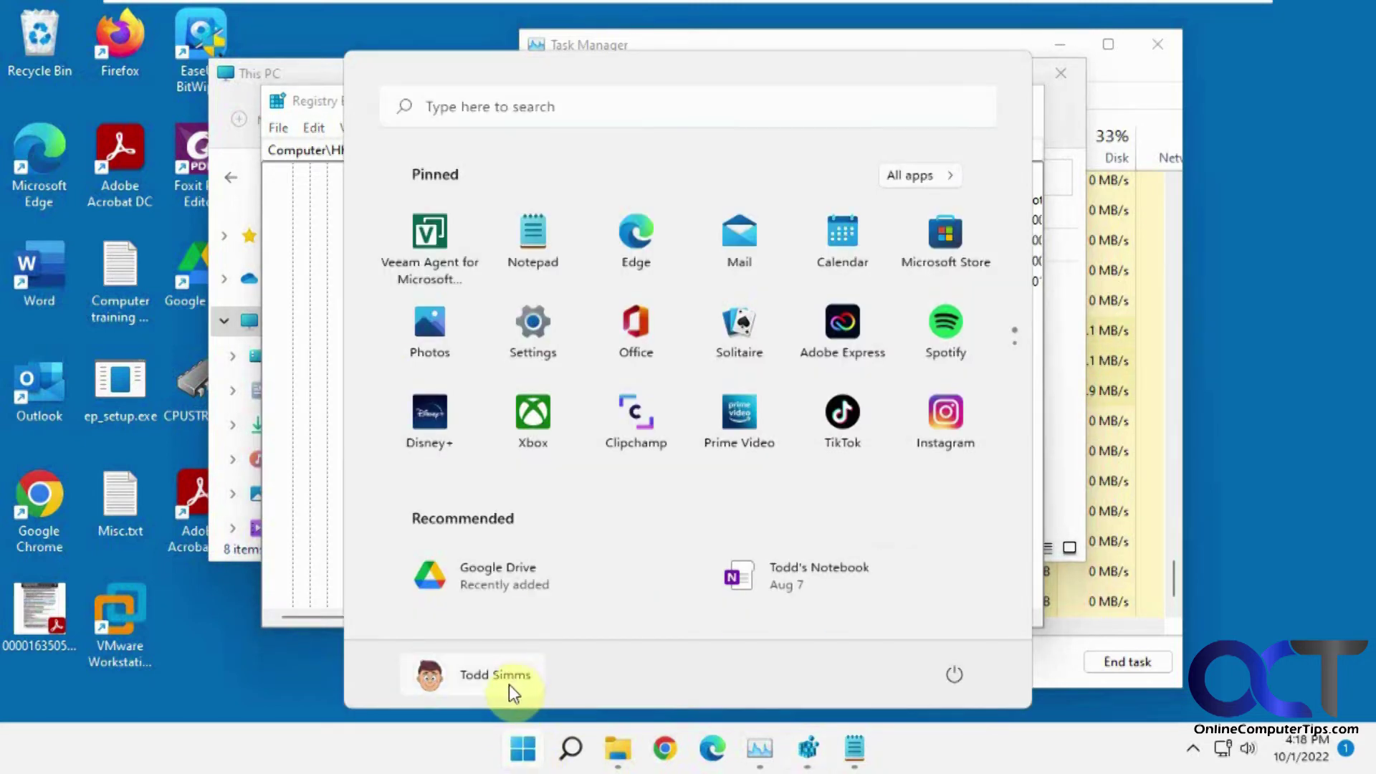
Switch to the other user account and check its This PC lists only Local Disk (C:) and (G:).
{"action": "left_click", "coordinate": [509, 685]}
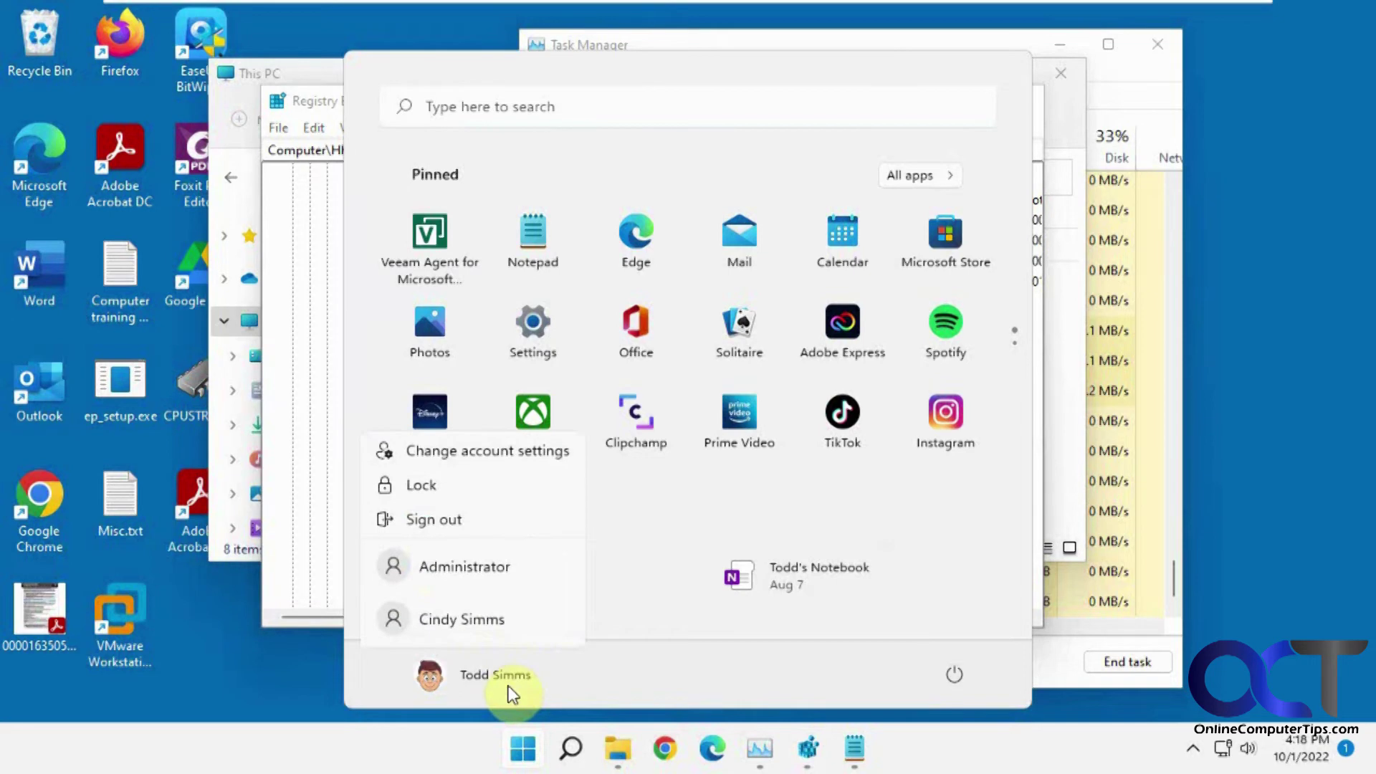
{"action": "left_click", "coordinate": [495, 619]}
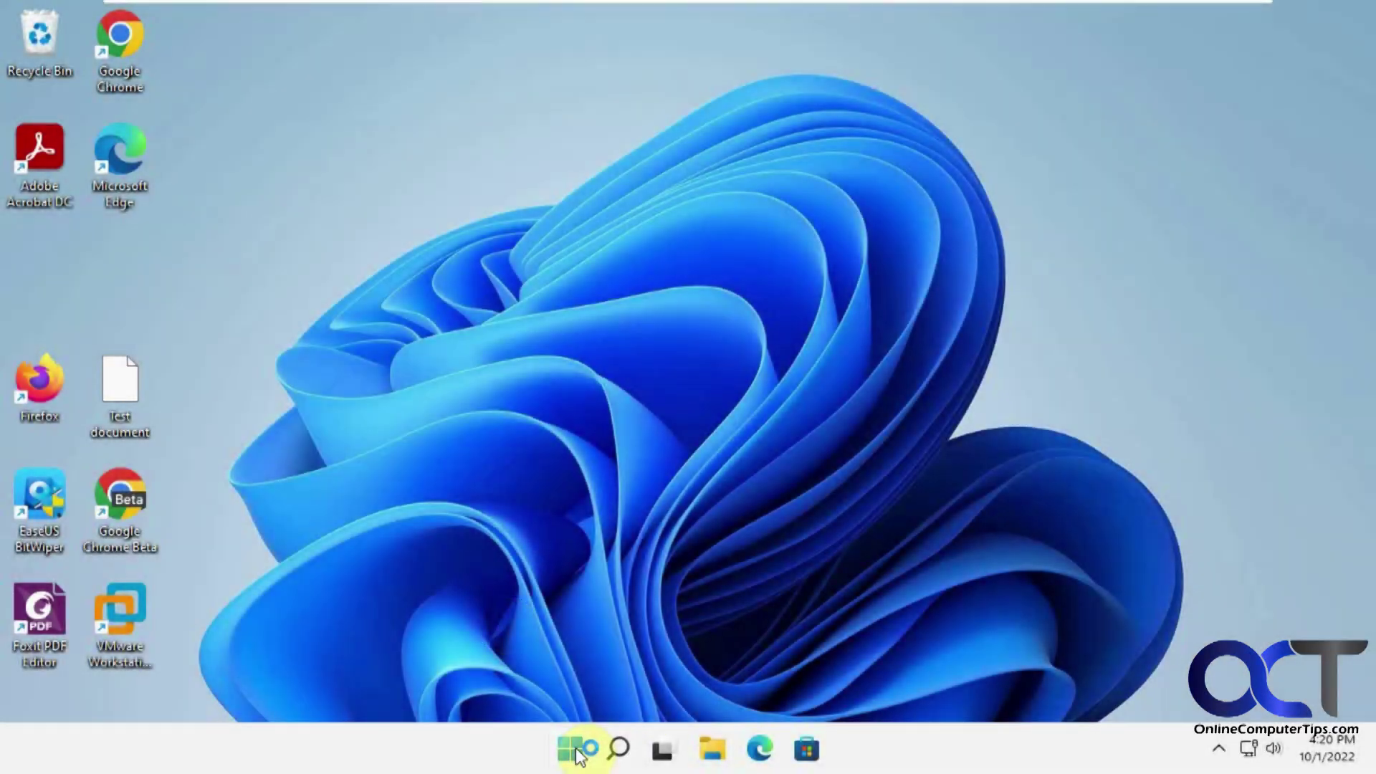
{"action": "left_click", "coordinate": [571, 749]}
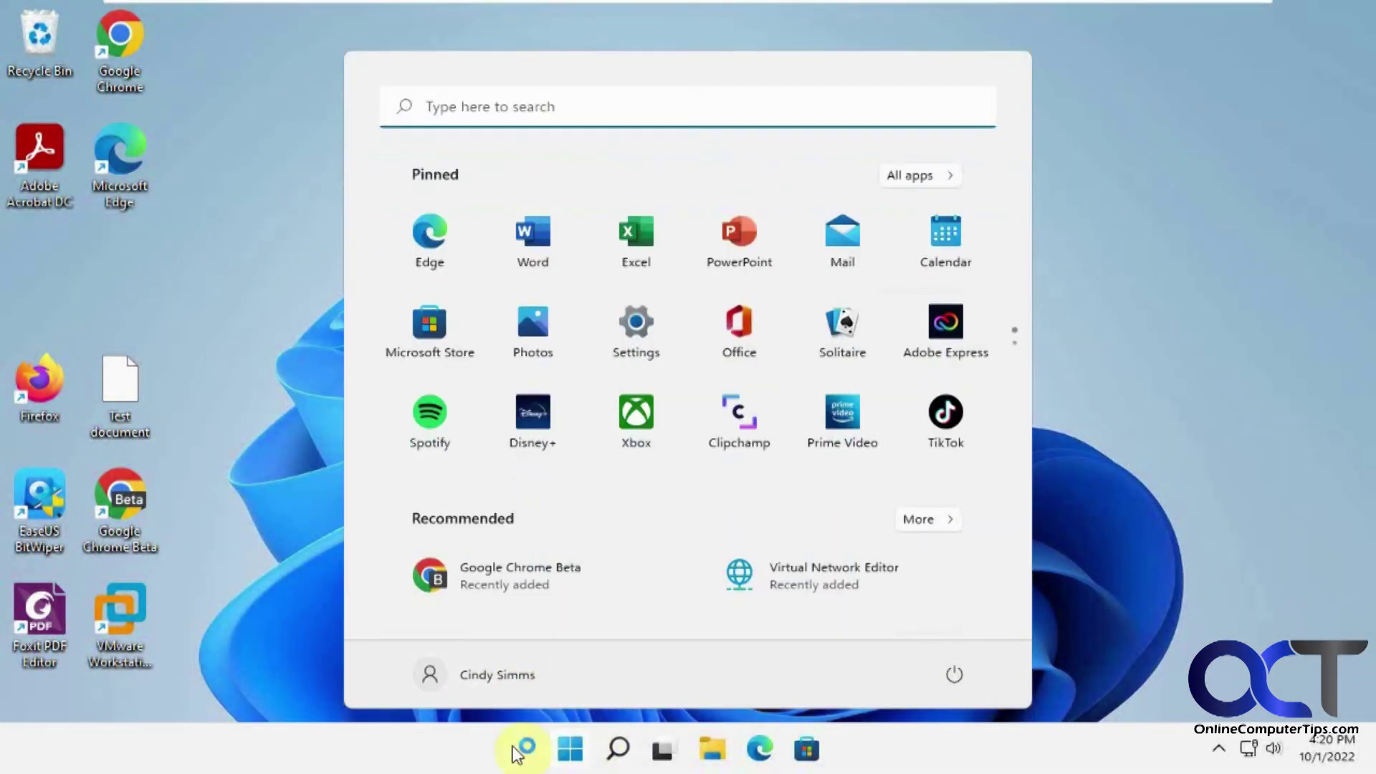
{"action": "left_click", "coordinate": [712, 749]}
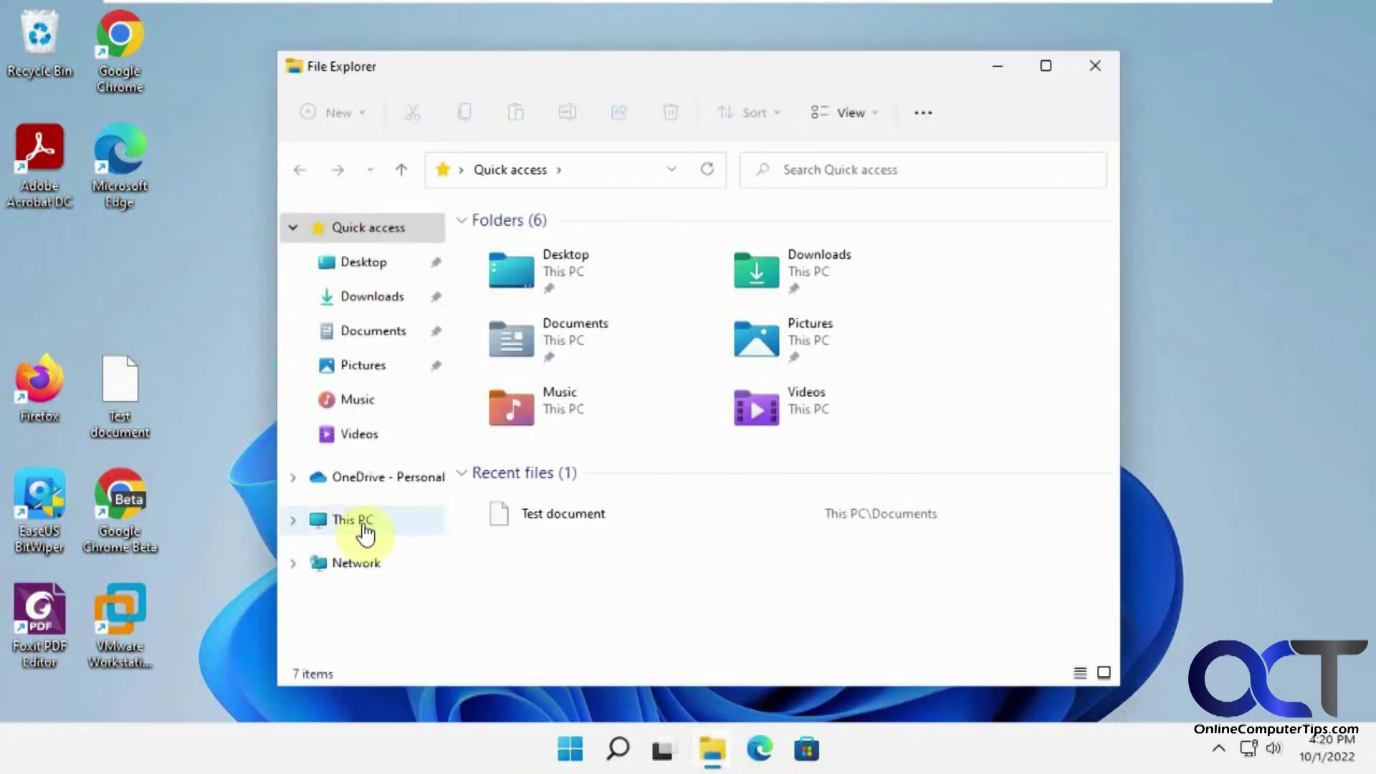
{"action": "left_click", "coordinate": [354, 526]}
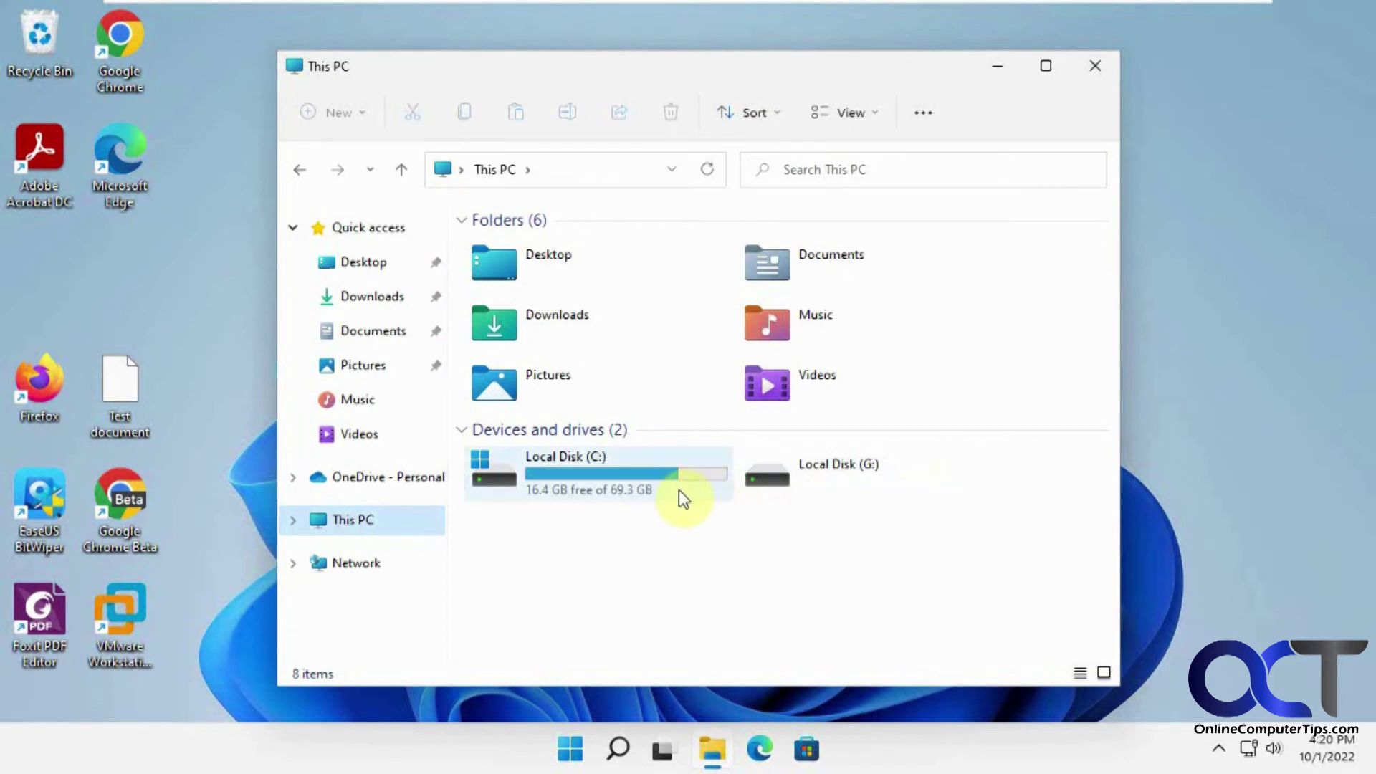
{"action": "mouse_move", "coordinate": [704, 501]}
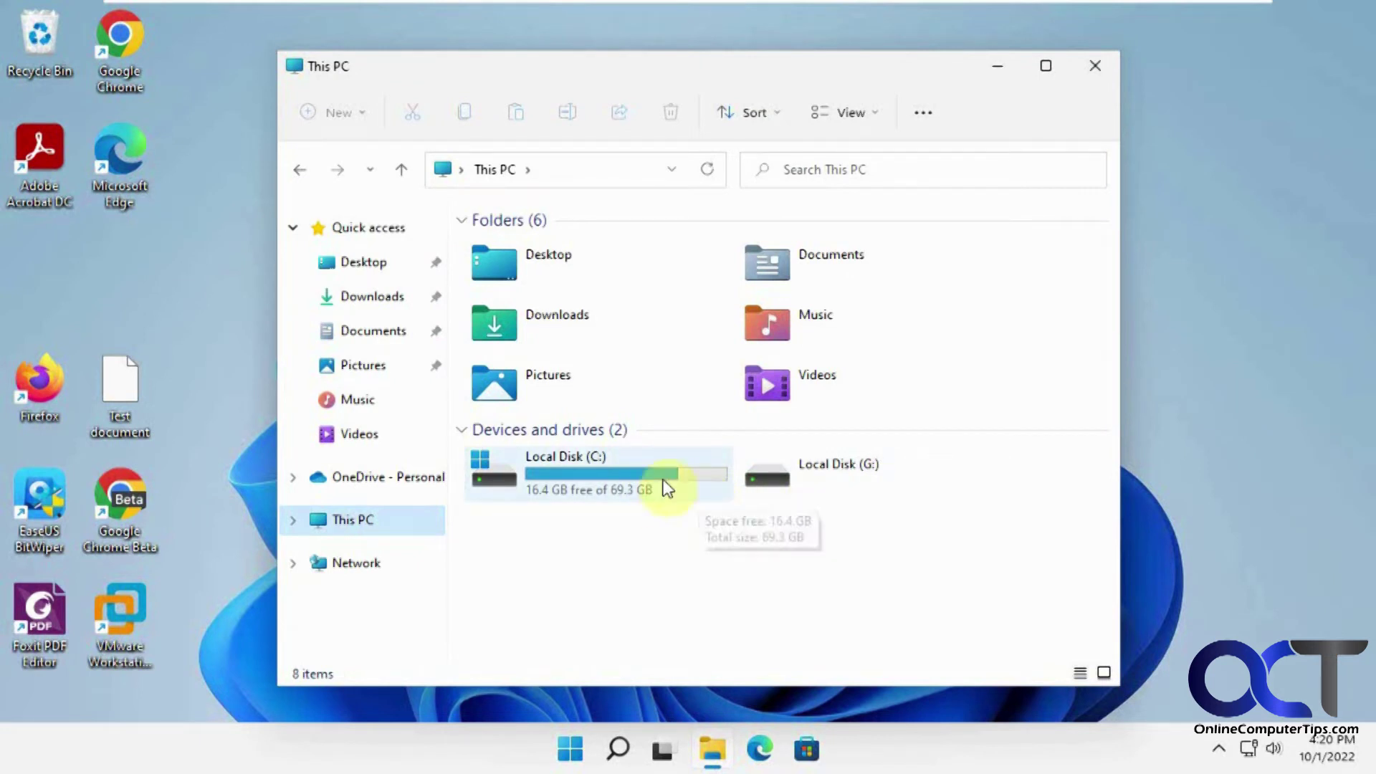
{"action": "double_click", "coordinate": [614, 490]}
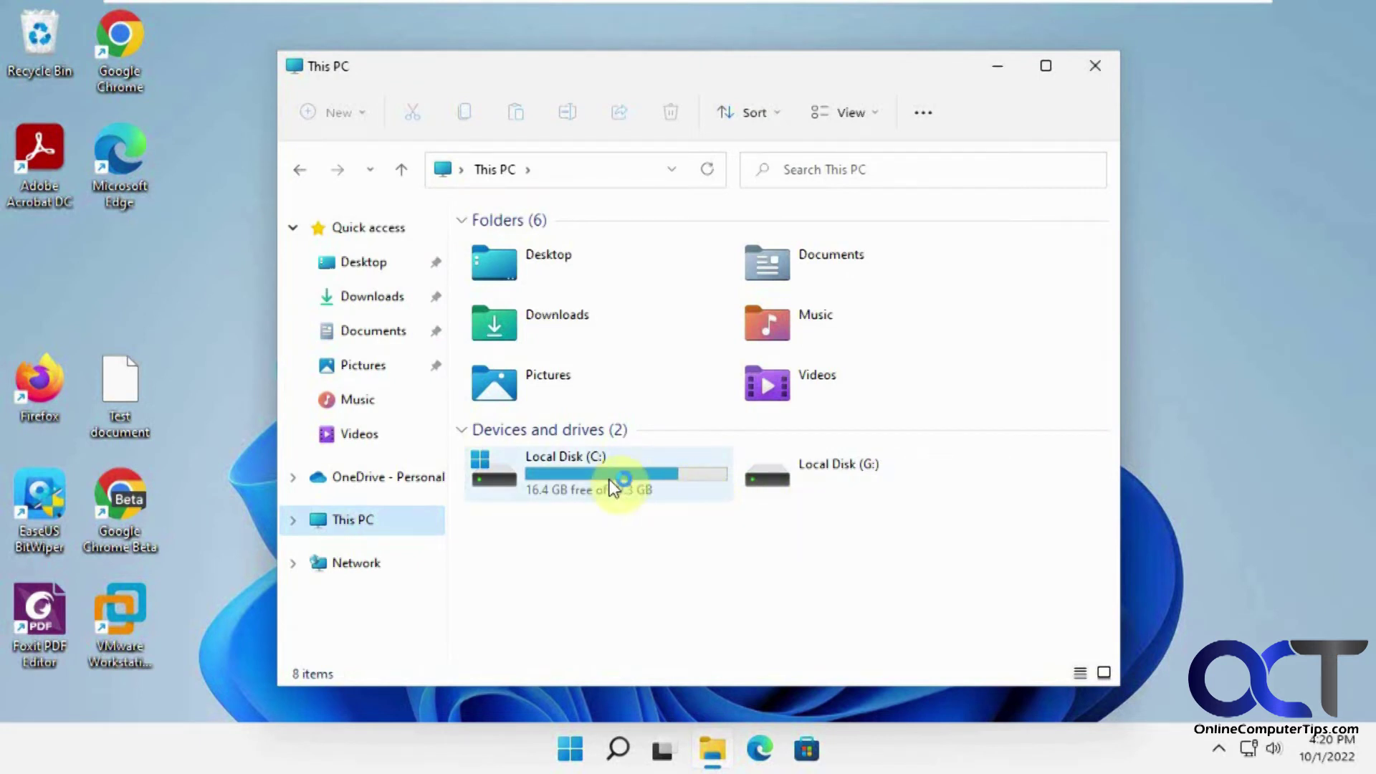
Open Command Prompt and list the contents of hidden drive E with dir.
{"action": "left_click", "coordinate": [618, 749]}
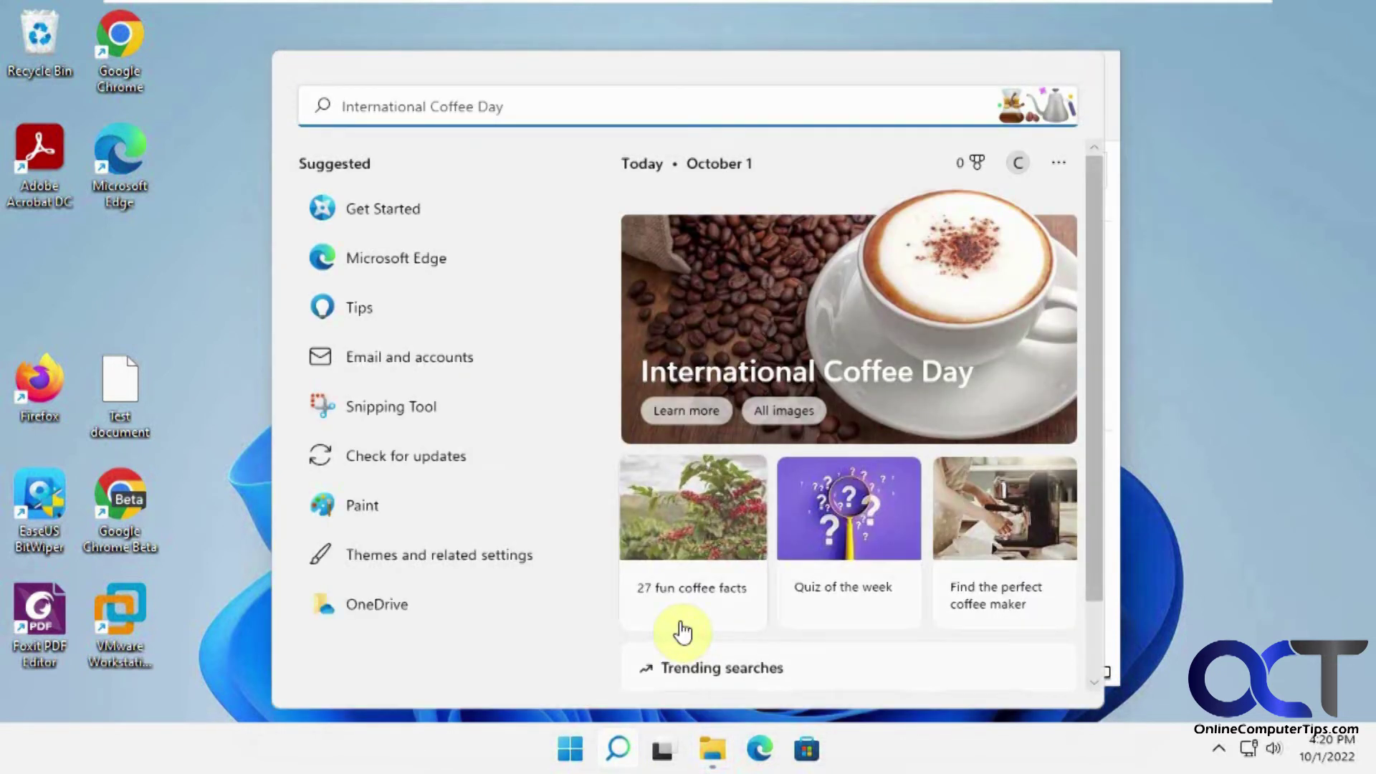
{"action": "type", "text": "cmd"}
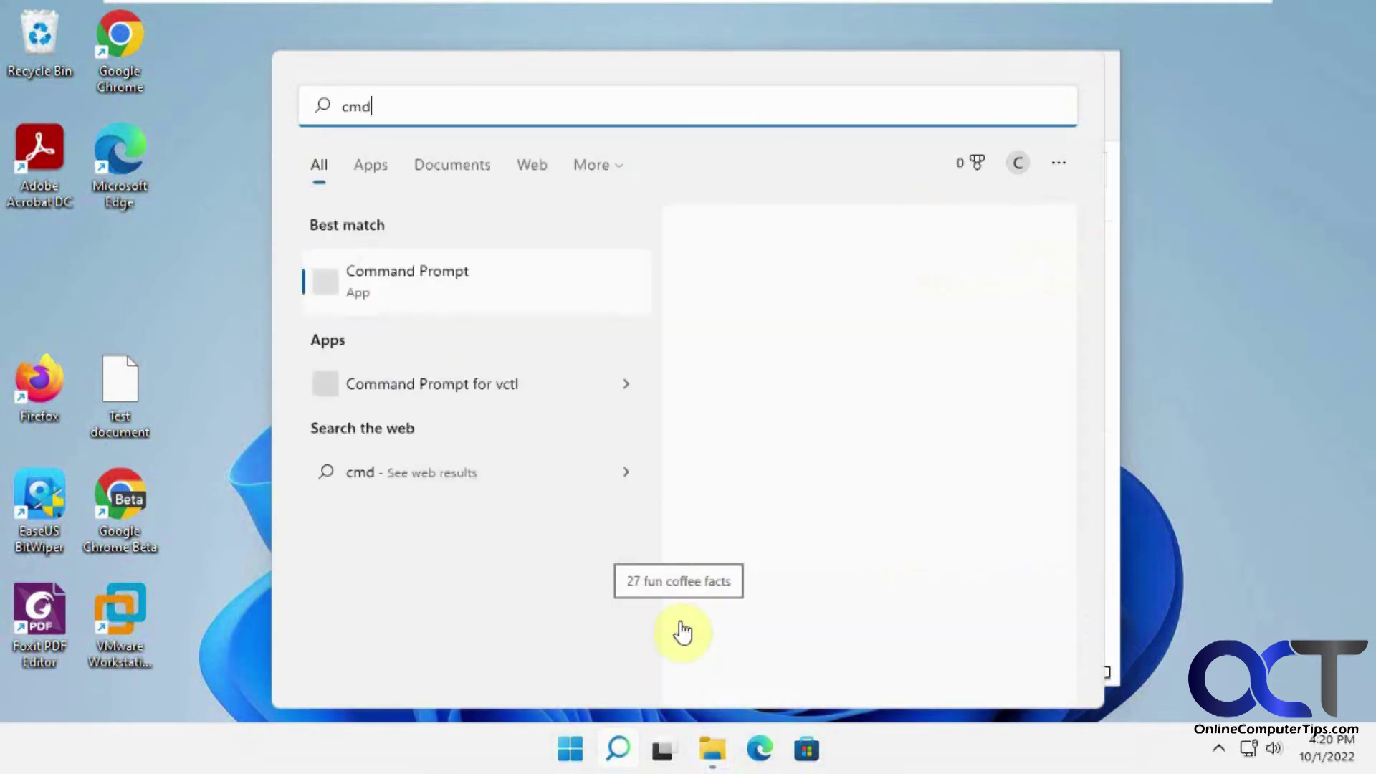
{"action": "left_click", "coordinate": [436, 272]}
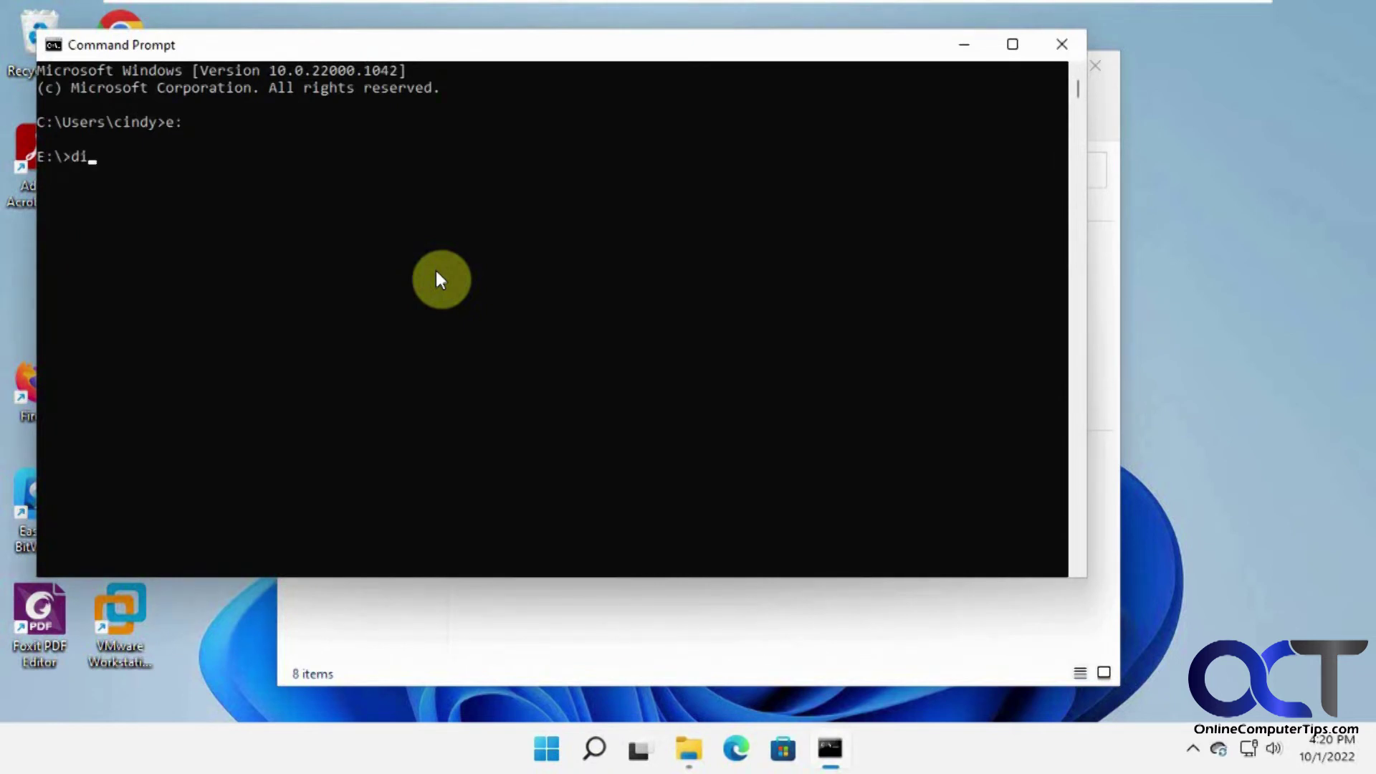
{"action": "type", "text": "r"}
{"action": "key", "text": "Return"}
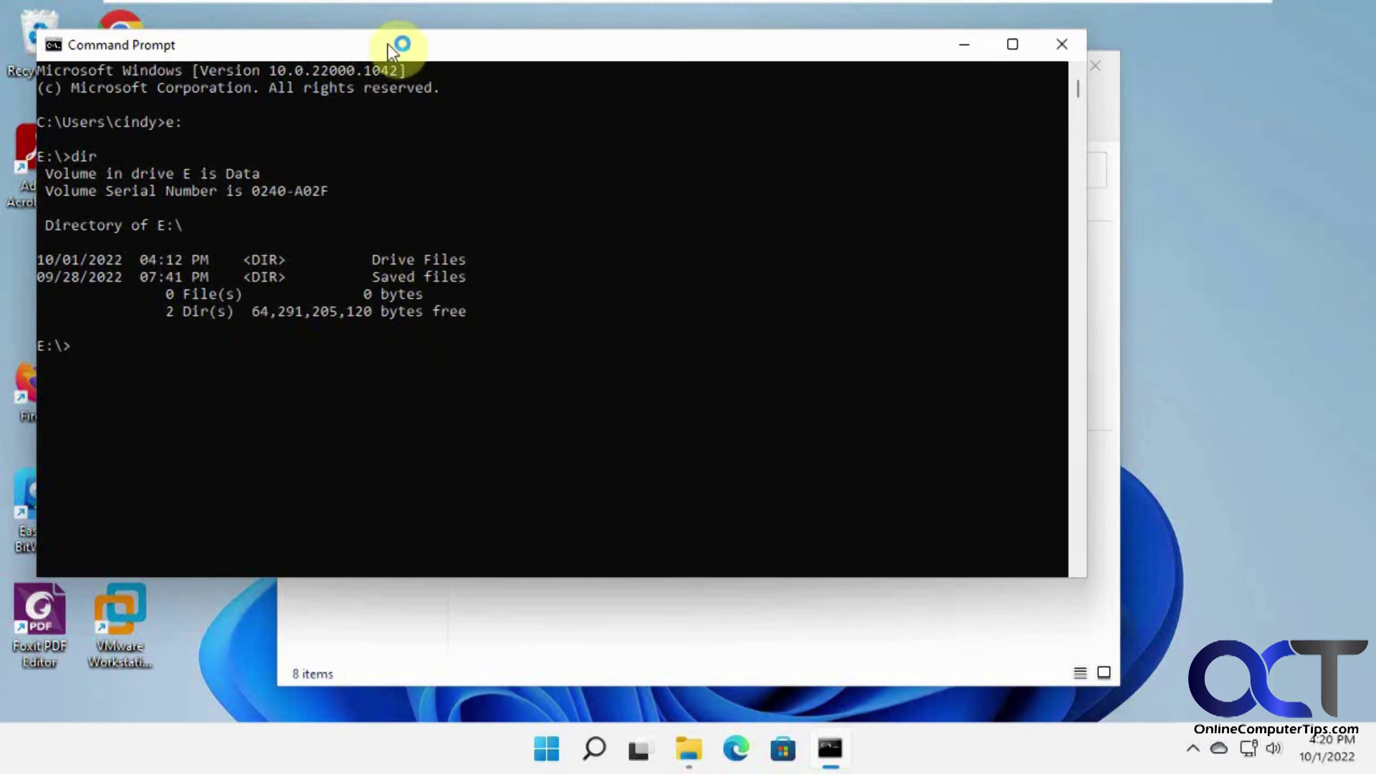
Close the Command Prompt and This PC windows, leaving the desktop.
{"action": "left_click_drag", "start_coordinate": [389, 45], "coordinate": [501, 57]}
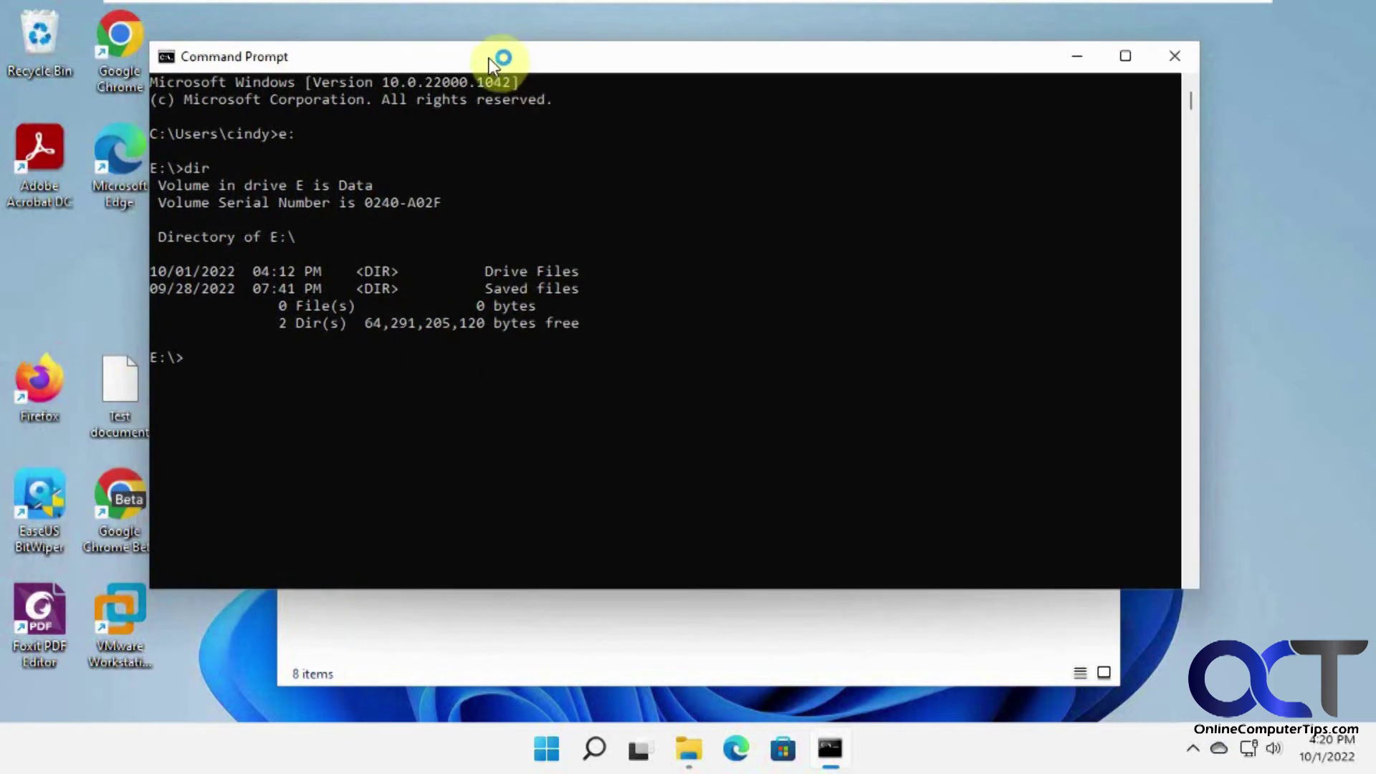
{"action": "left_click", "coordinate": [1169, 58]}
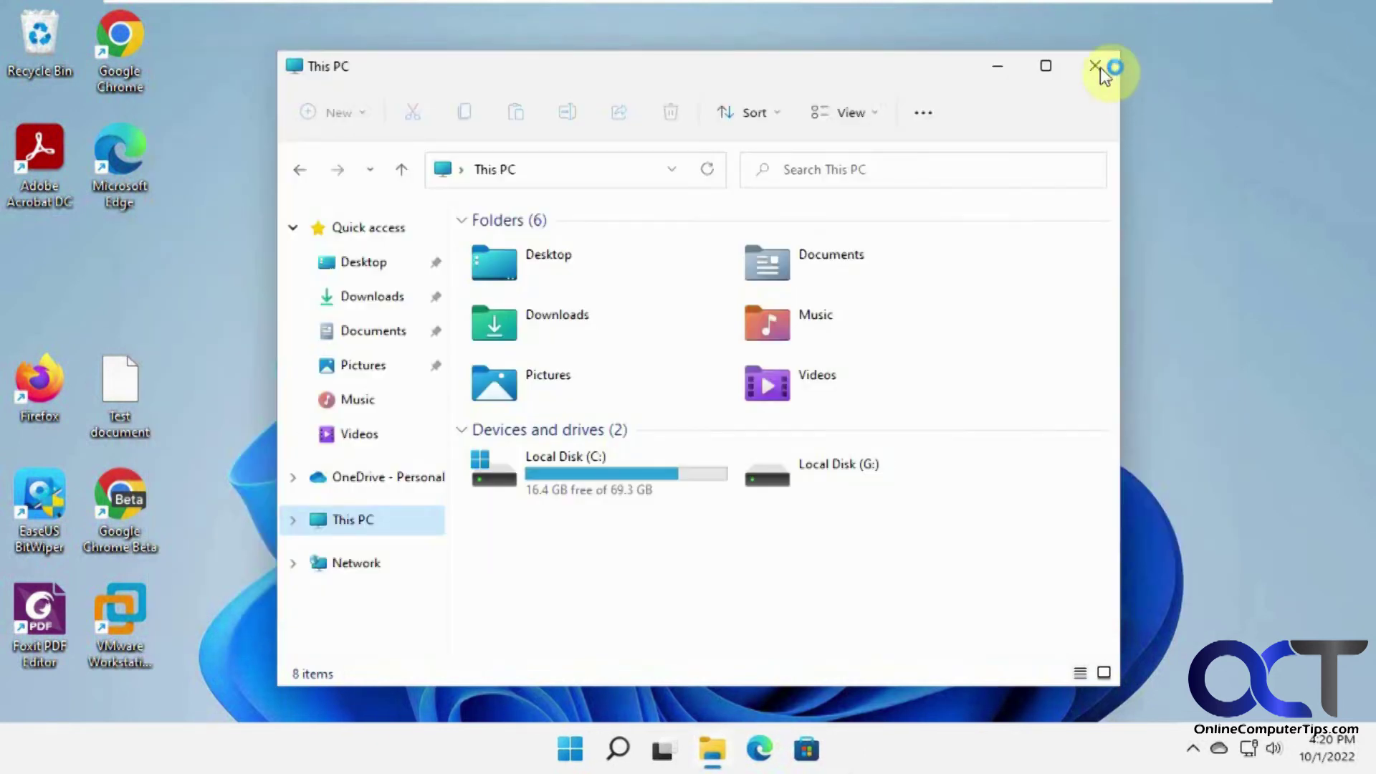
{"action": "left_click", "coordinate": [1097, 67]}
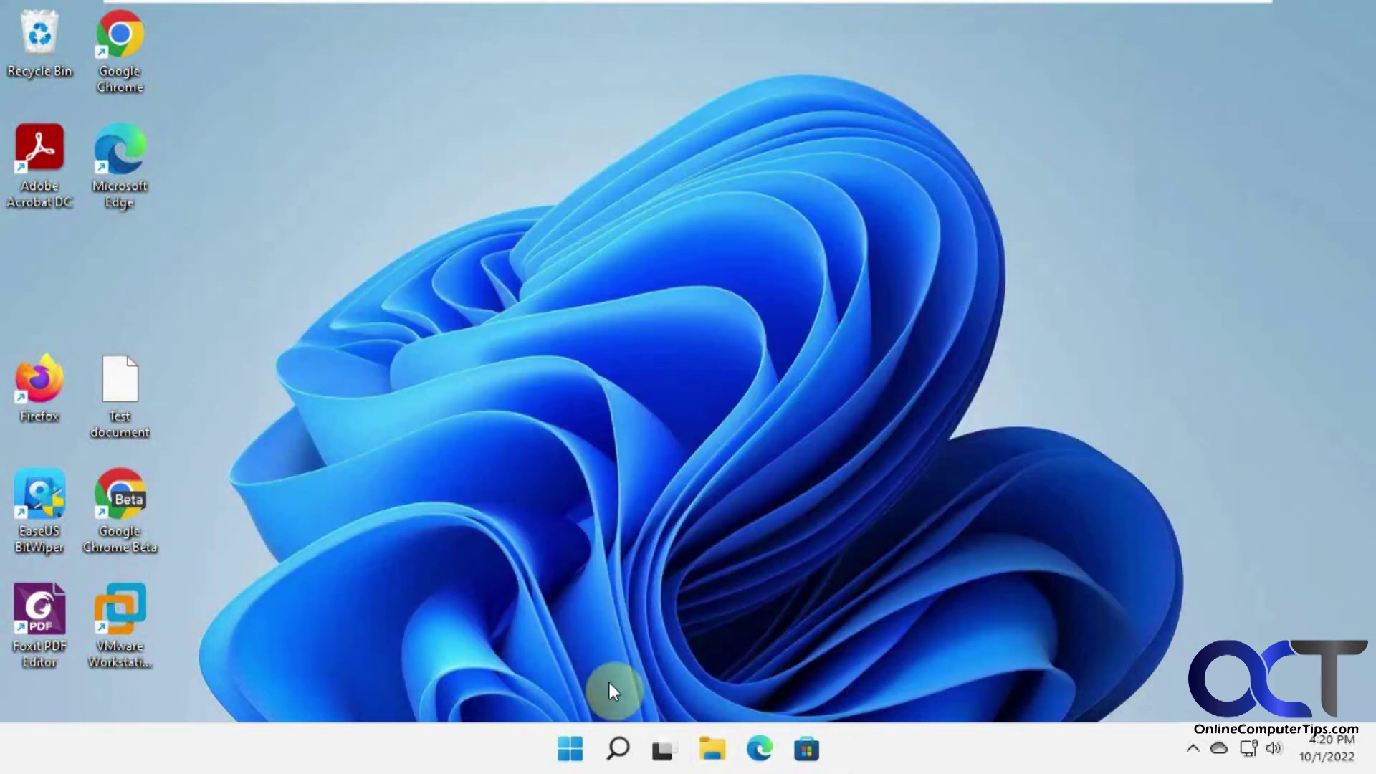
Sign out of the current Windows account from the Start menu's user account options.
{"action": "left_click", "coordinate": [570, 750]}
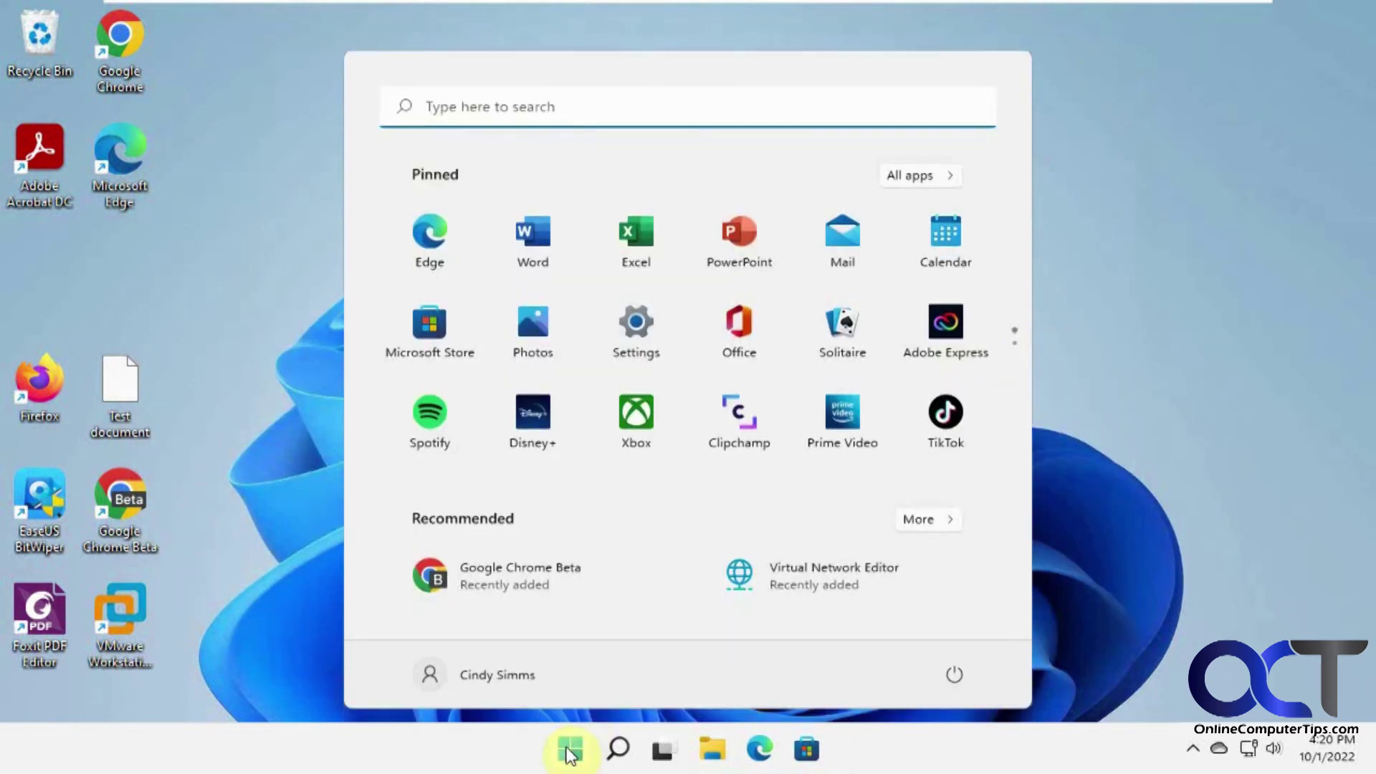
{"action": "left_click", "coordinate": [521, 673]}
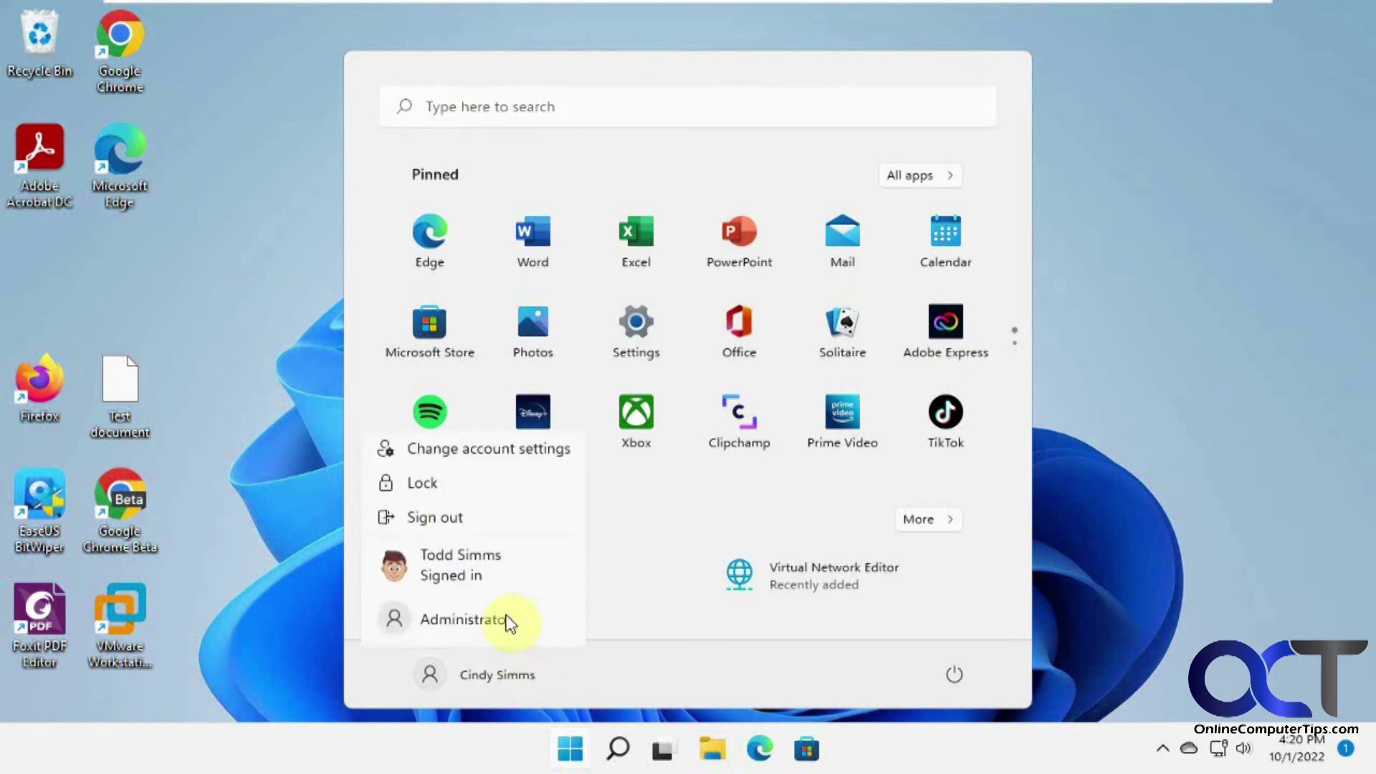
{"action": "left_click", "coordinate": [496, 522]}
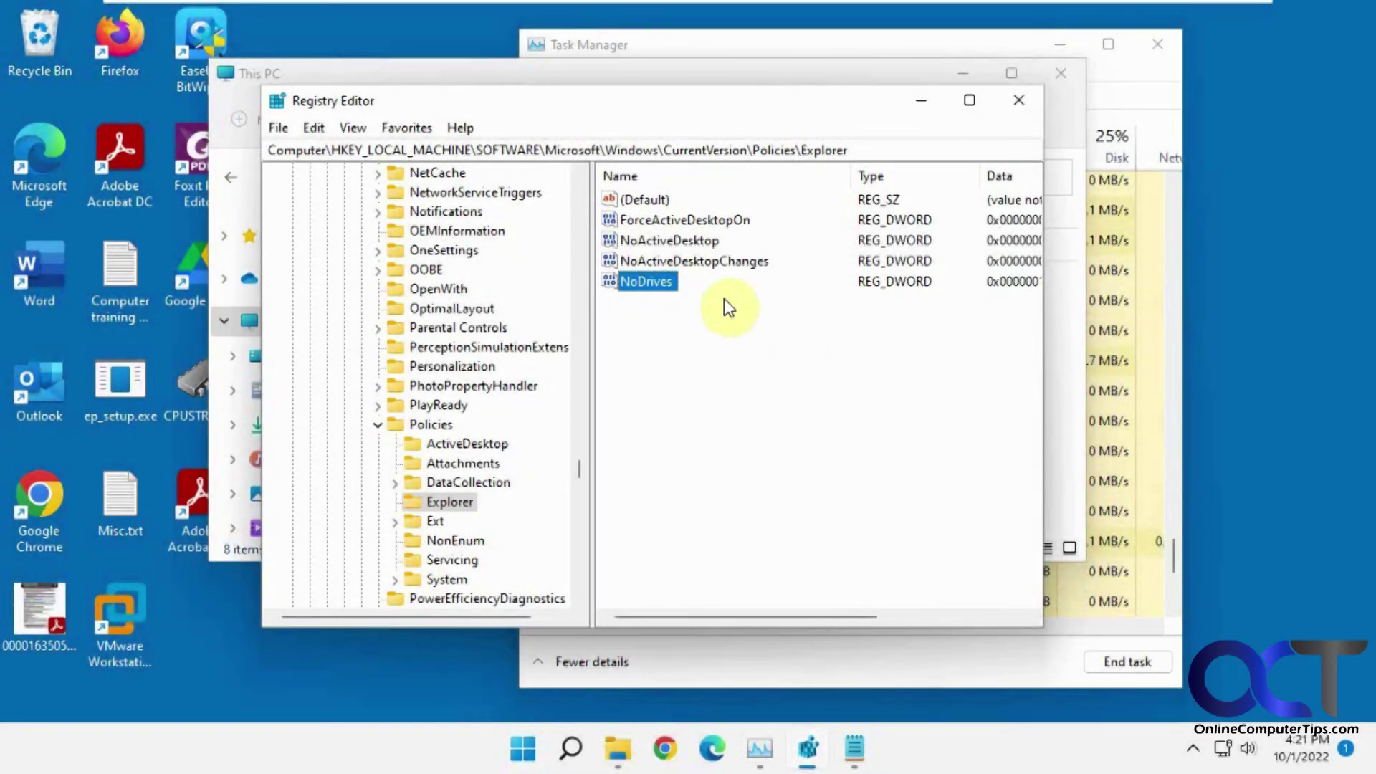
Change the NoDrives value data from 18 to 0, then close the This PC window.
{"action": "double_click", "coordinate": [647, 281]}
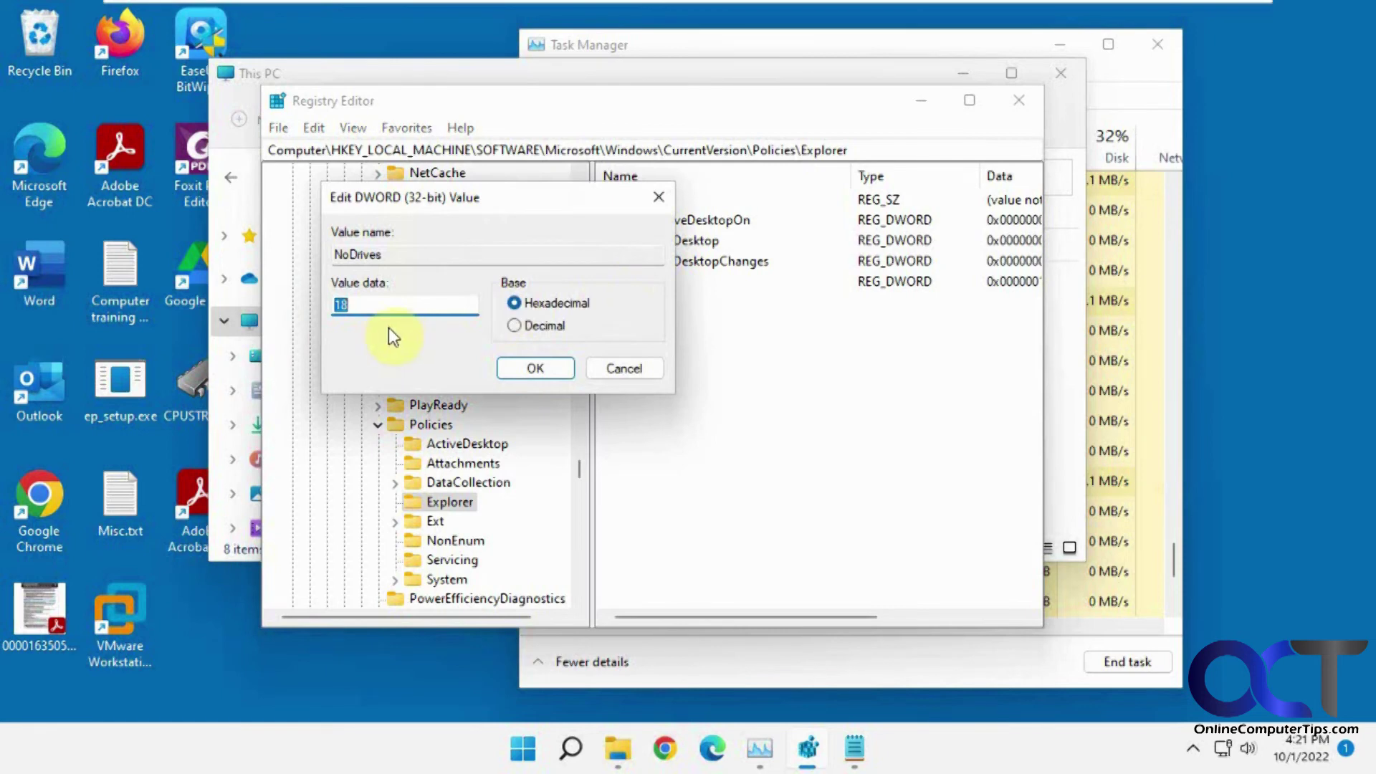
{"action": "type", "text": "0"}
{"action": "left_click", "coordinate": [518, 367]}
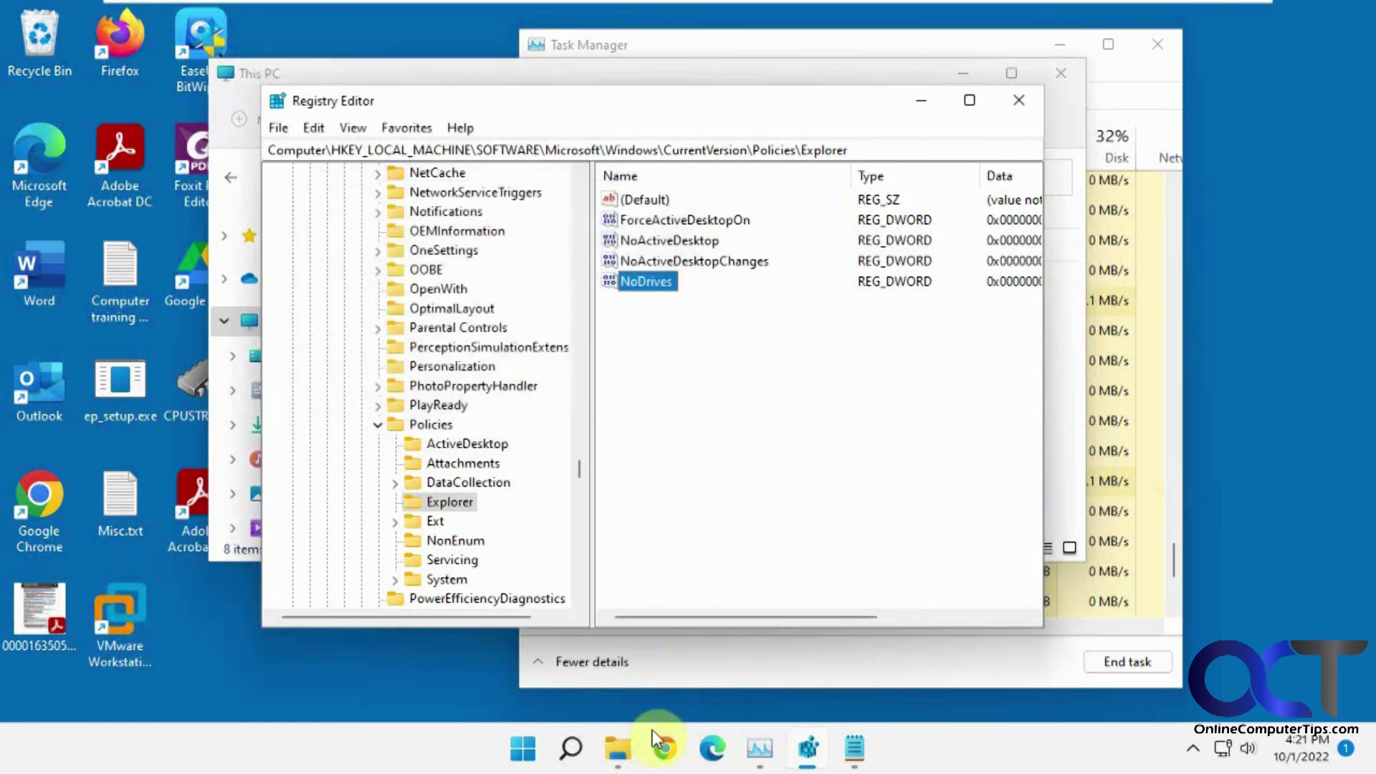
{"action": "left_click", "coordinate": [631, 751]}
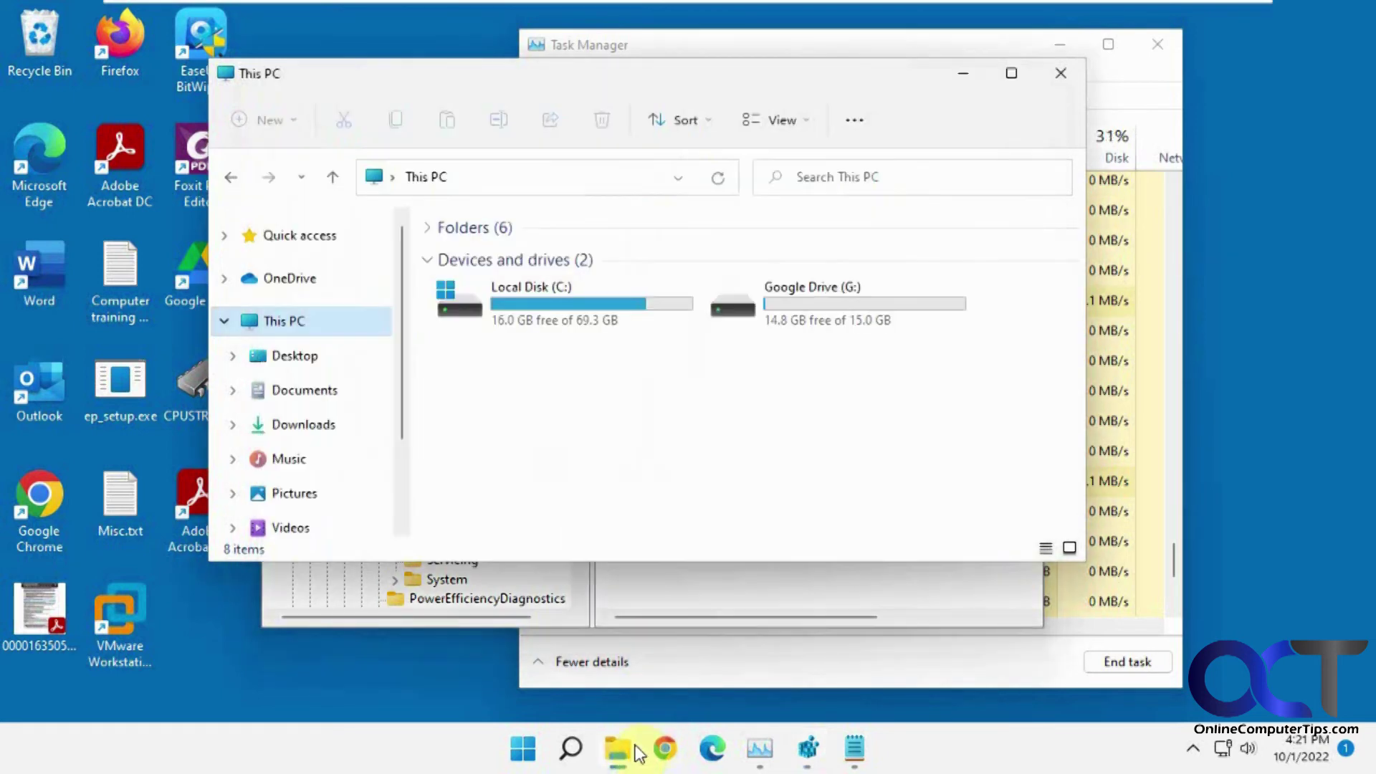
{"action": "left_click", "coordinate": [1062, 74]}
Restart the Windows Explorer process in Task Manager to apply the NoDrives change.
{"action": "left_click", "coordinate": [760, 749]}
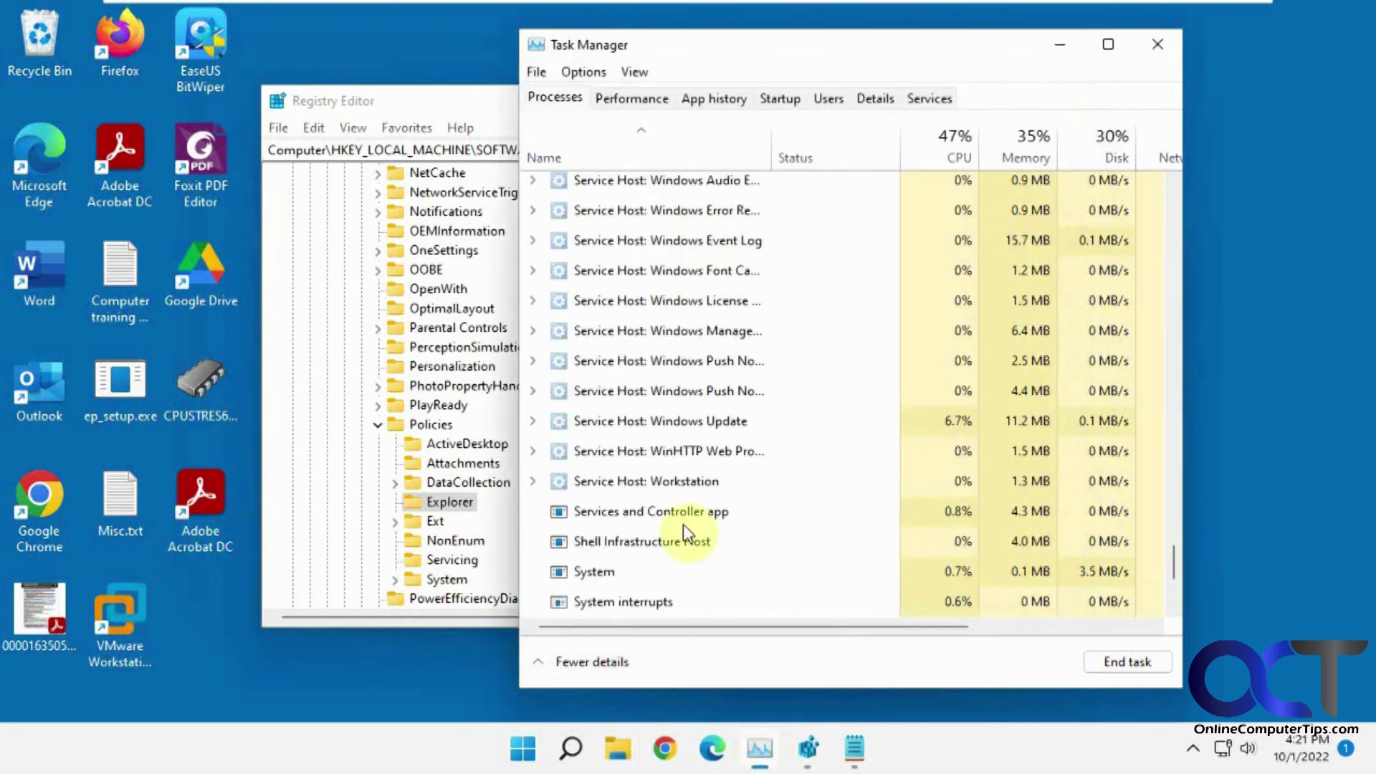
{"action": "scroll", "coordinate": [683, 526], "scroll_direction": "down", "scroll_amount": 2}
{"action": "right_click", "coordinate": [667, 528]}
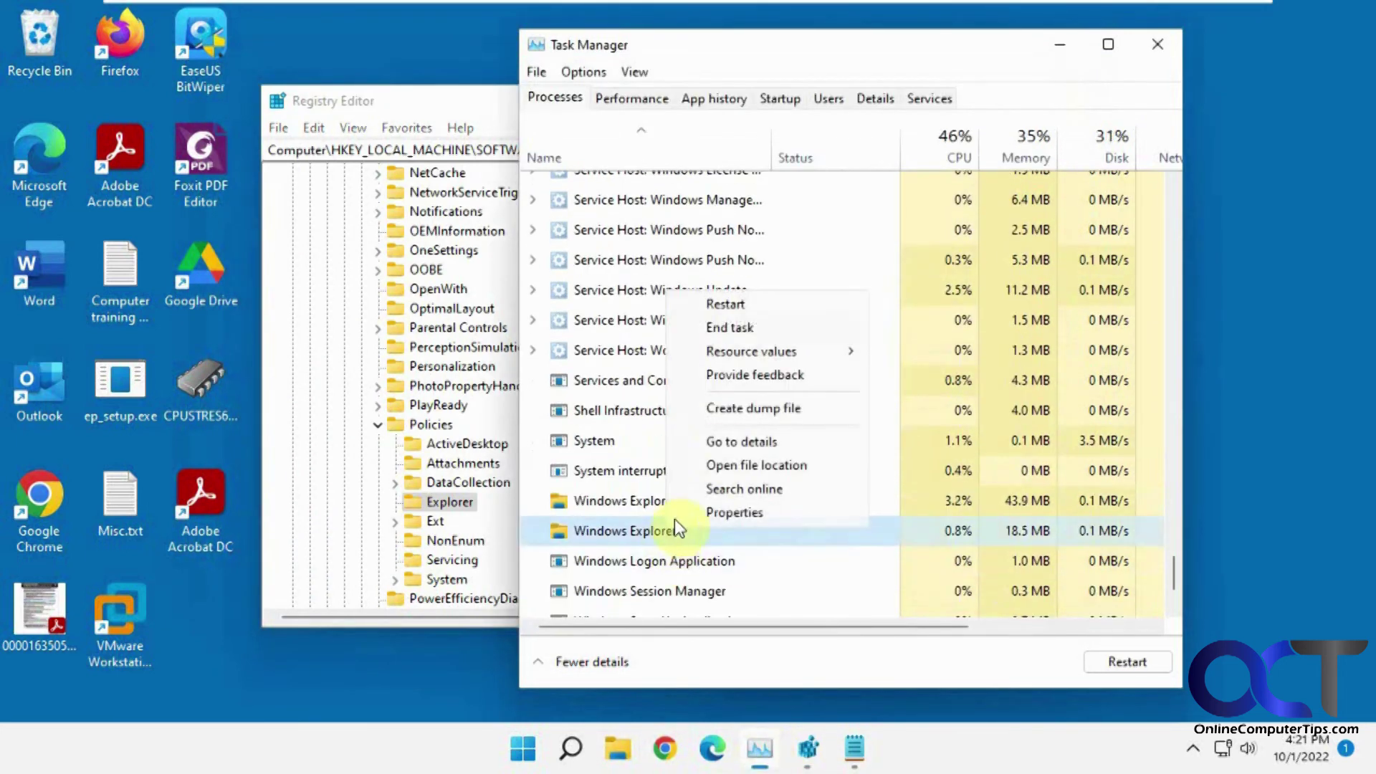
{"action": "left_click", "coordinate": [745, 304]}
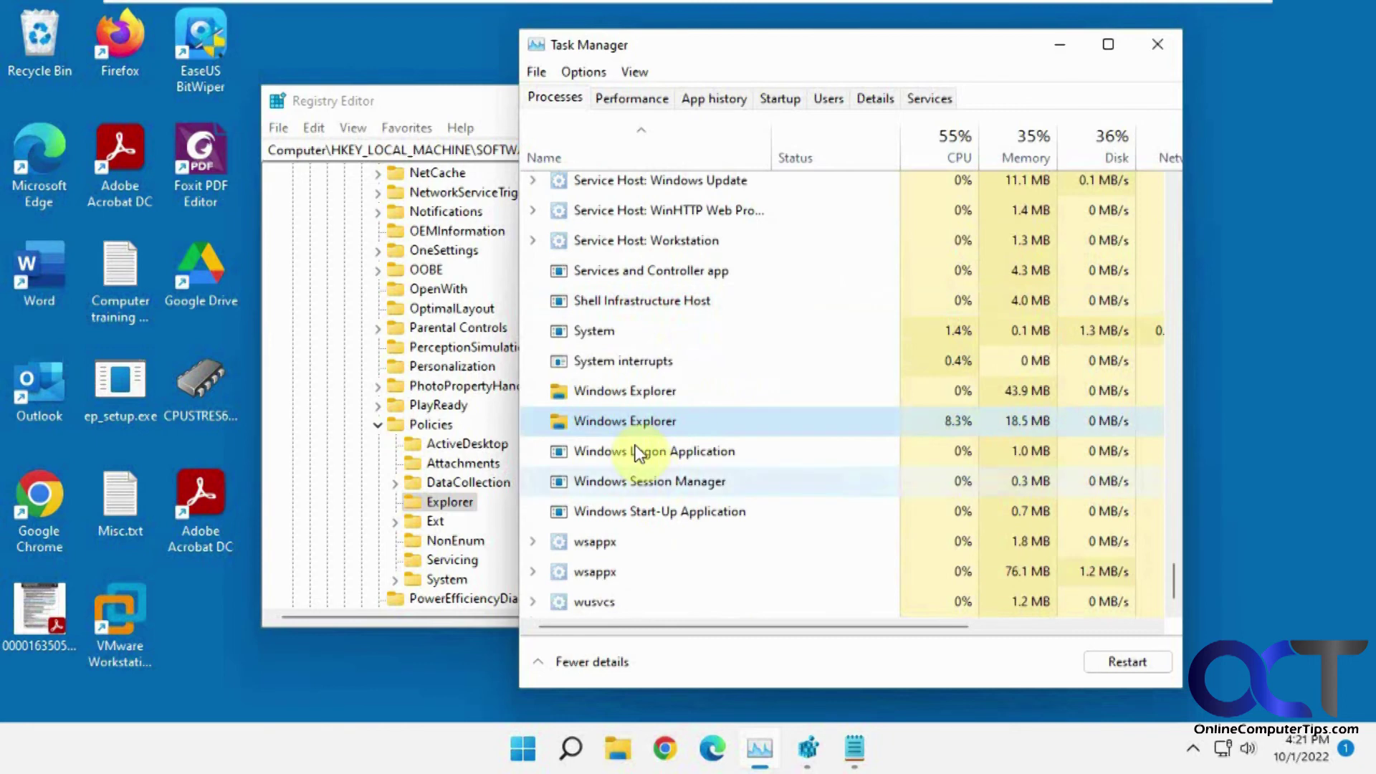
{"action": "right_click", "coordinate": [648, 421]}
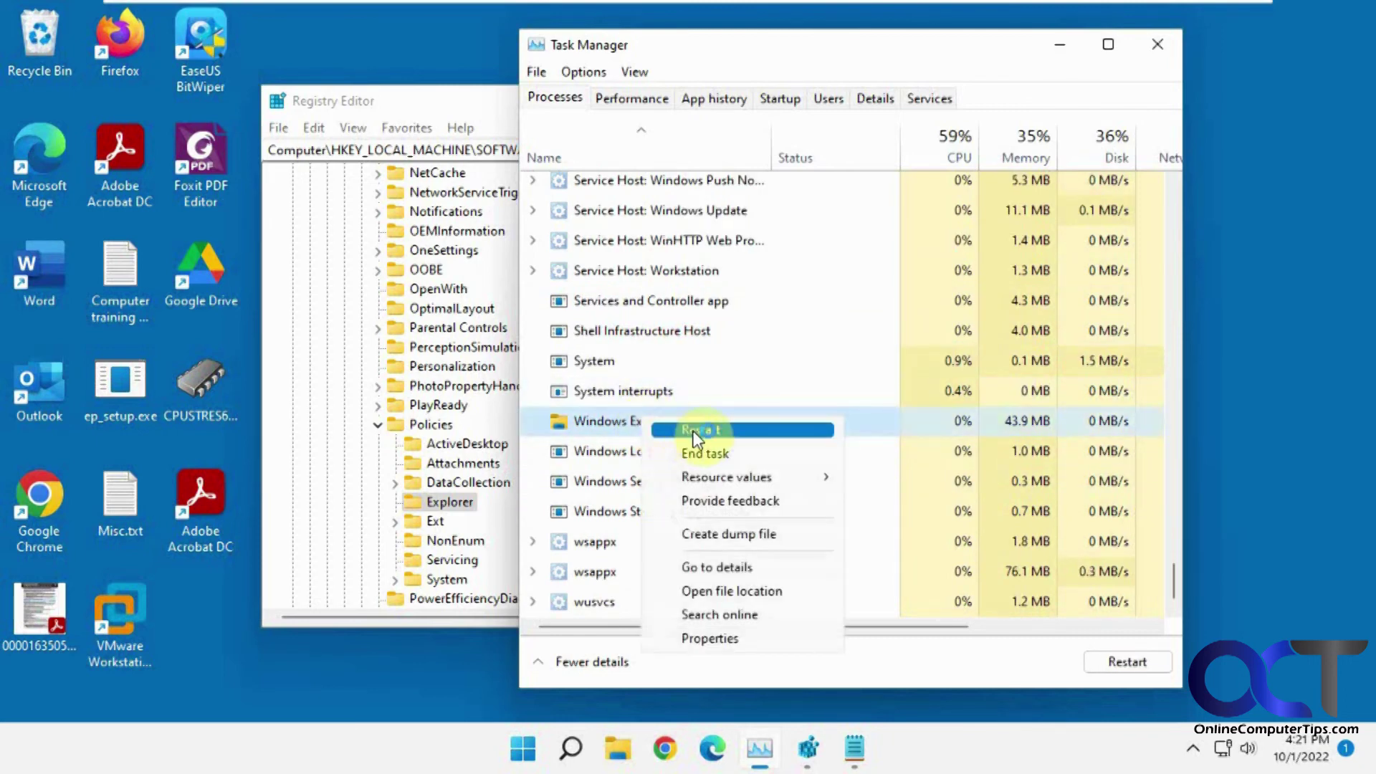
{"action": "left_click", "coordinate": [694, 432]}
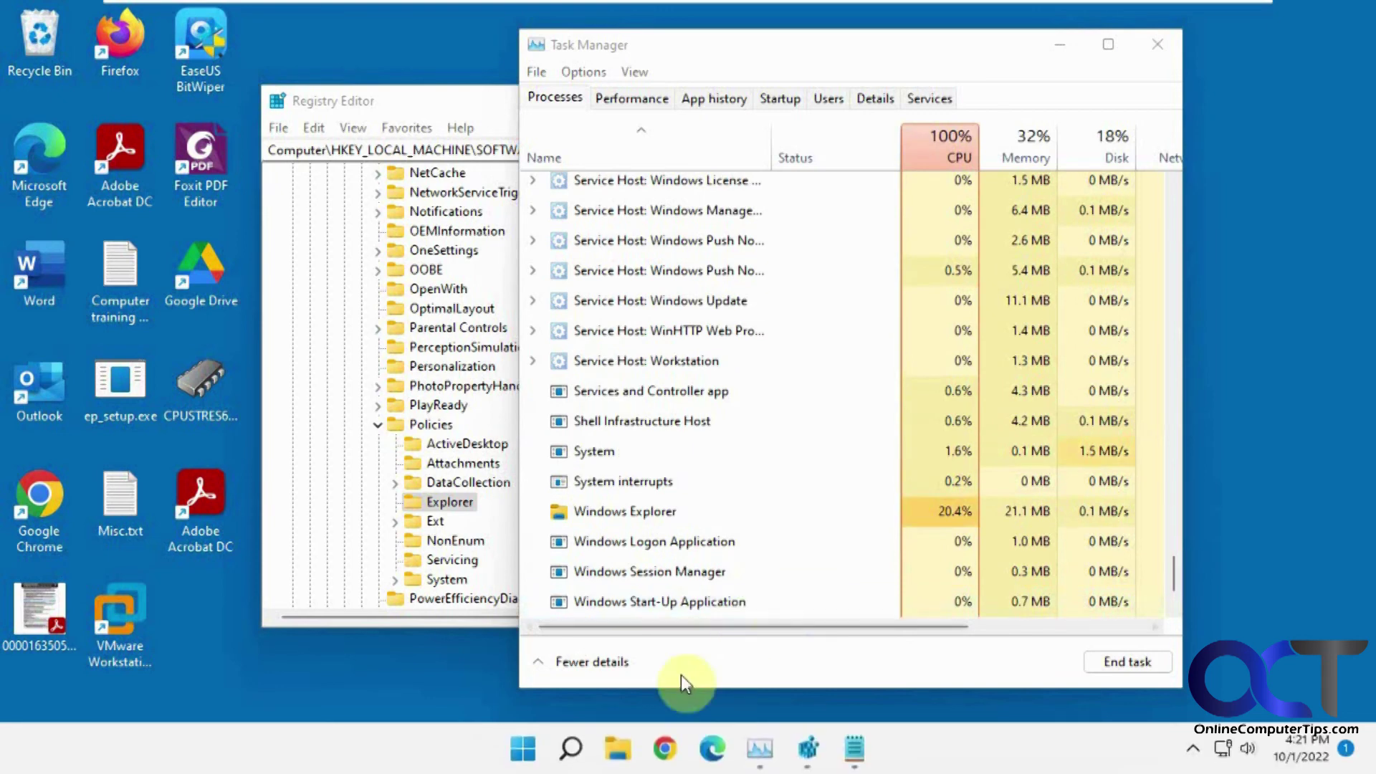
Open This PC in a new File Explorer window to confirm drives D and E reappear.
{"action": "left_click", "coordinate": [619, 753]}
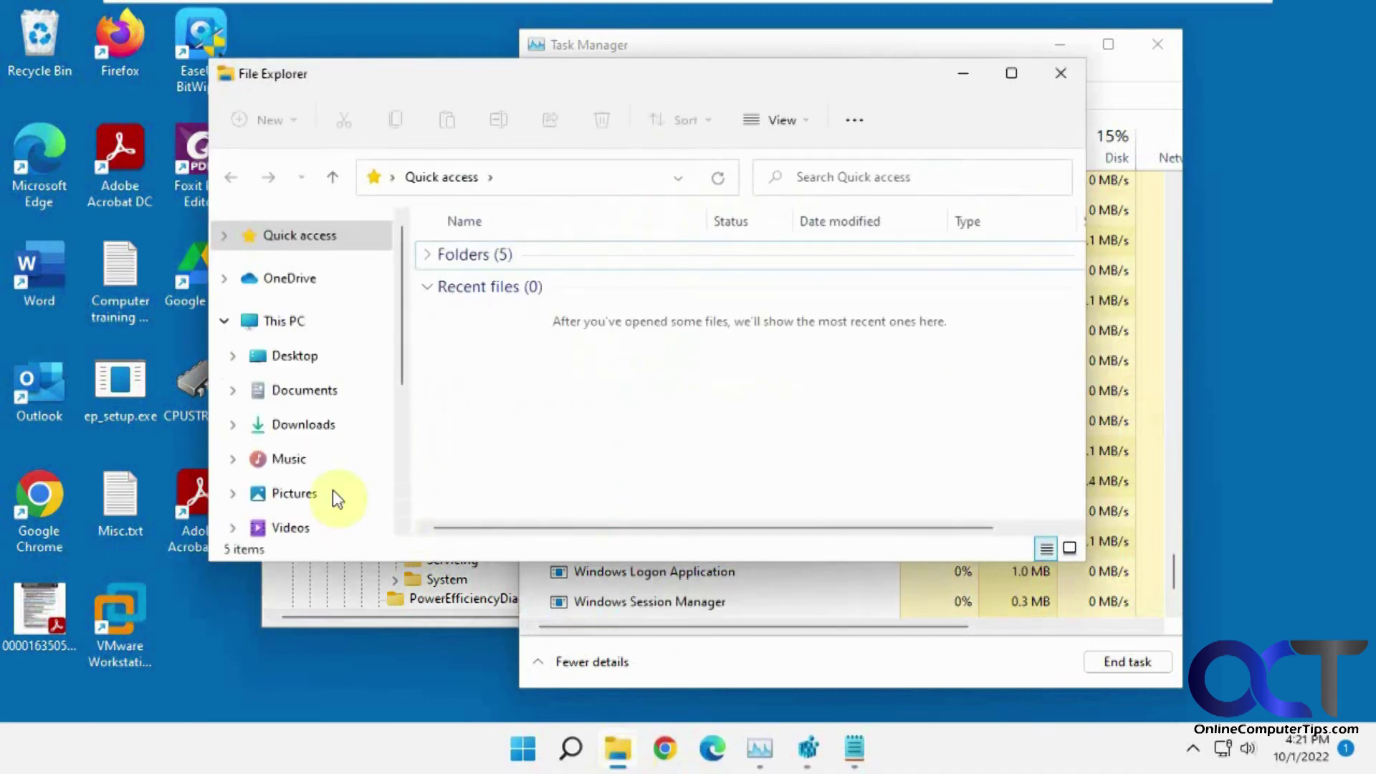
{"action": "left_click", "coordinate": [266, 321]}
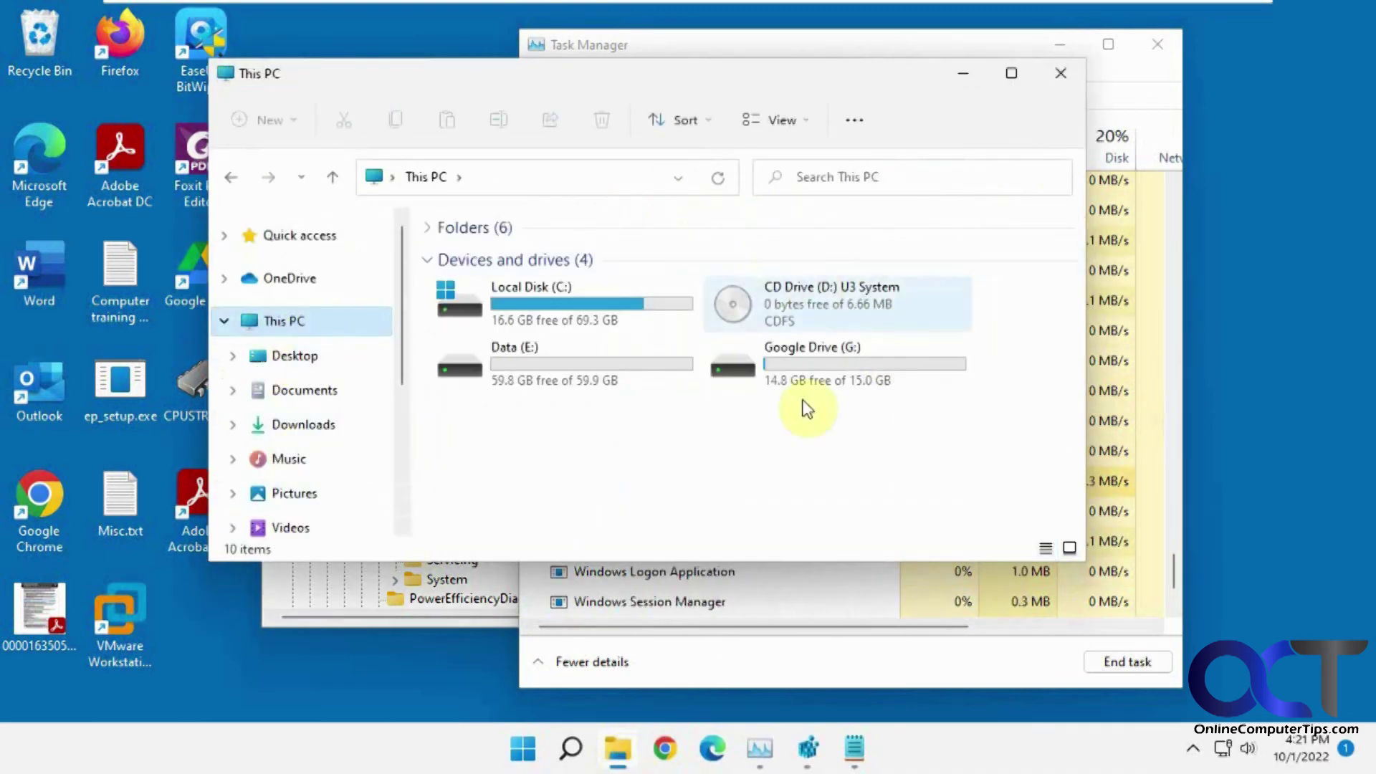
{"action": "left_click", "coordinate": [855, 749]}
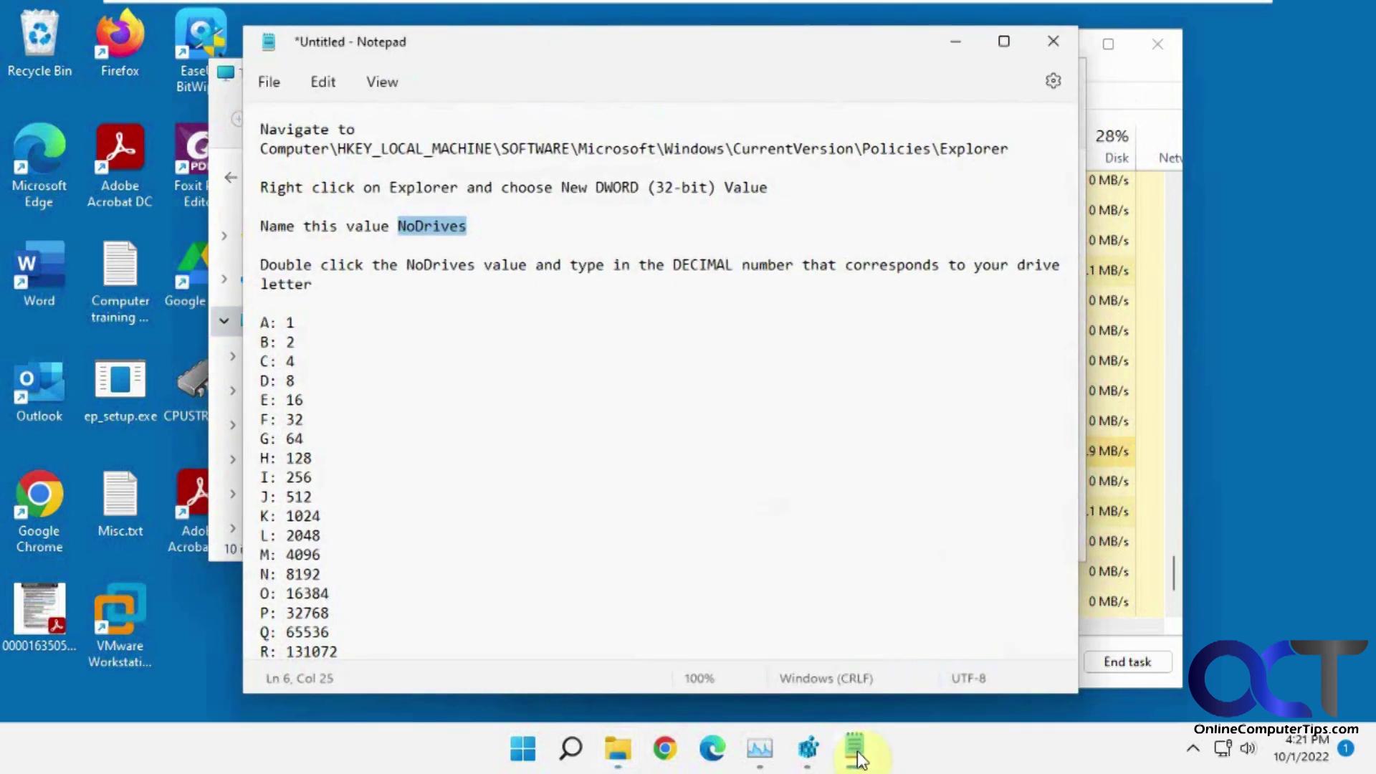
Review Notepad's list of decimal NoDrives values per drive letter, from A: 1 to All: 67108863.
{"action": "left_click", "coordinate": [638, 328]}
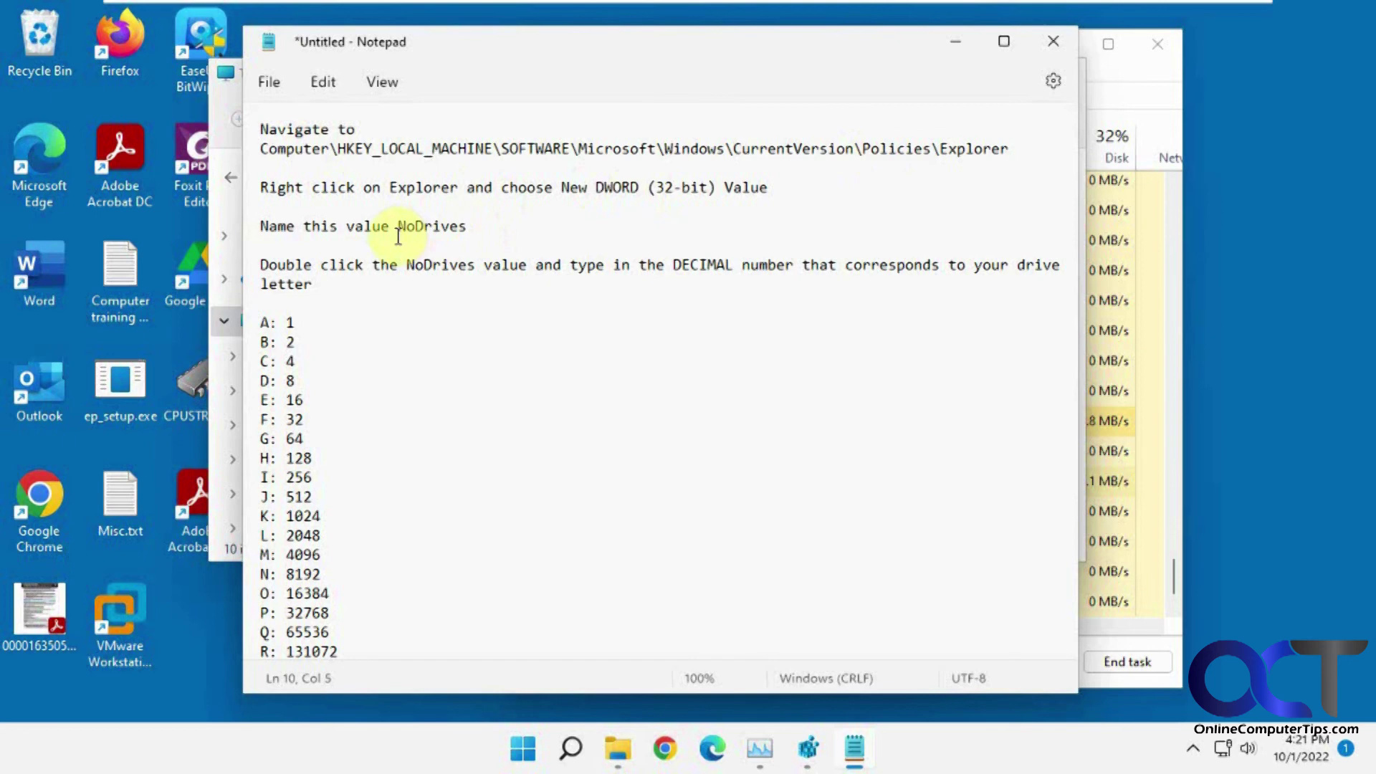
{"action": "scroll", "coordinate": [364, 448], "scroll_direction": "down", "scroll_amount": 3}
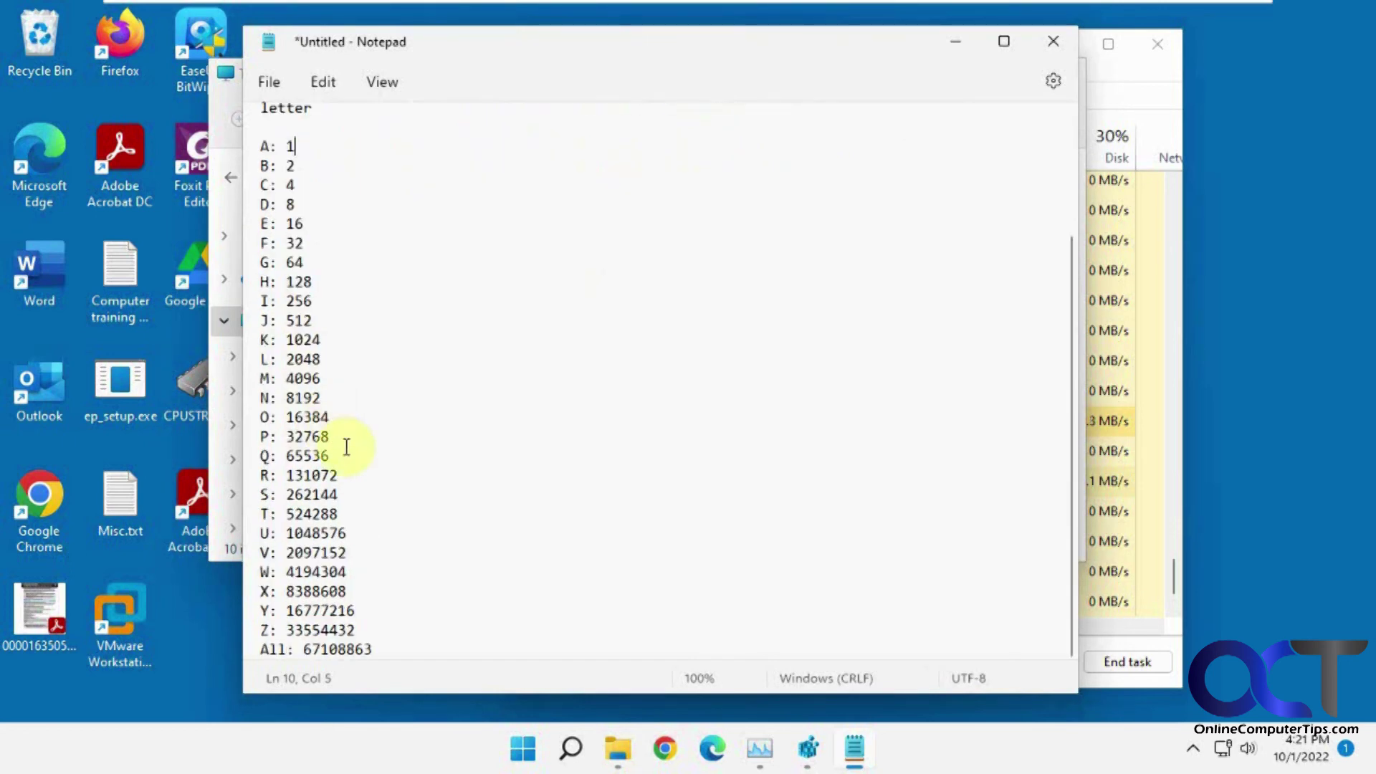
{"action": "scroll", "coordinate": [348, 446], "scroll_direction": "up", "scroll_amount": 3}
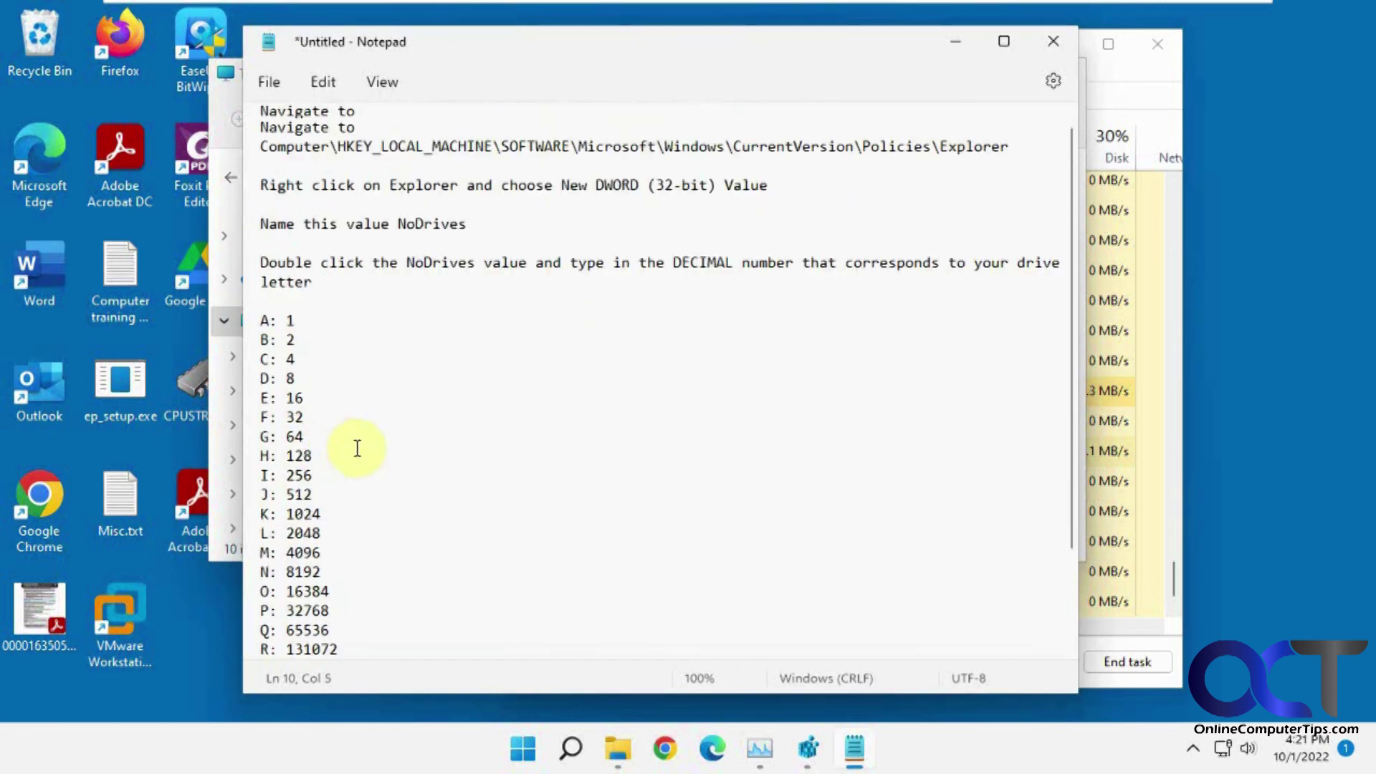
{"action": "double_click", "coordinate": [703, 263]}
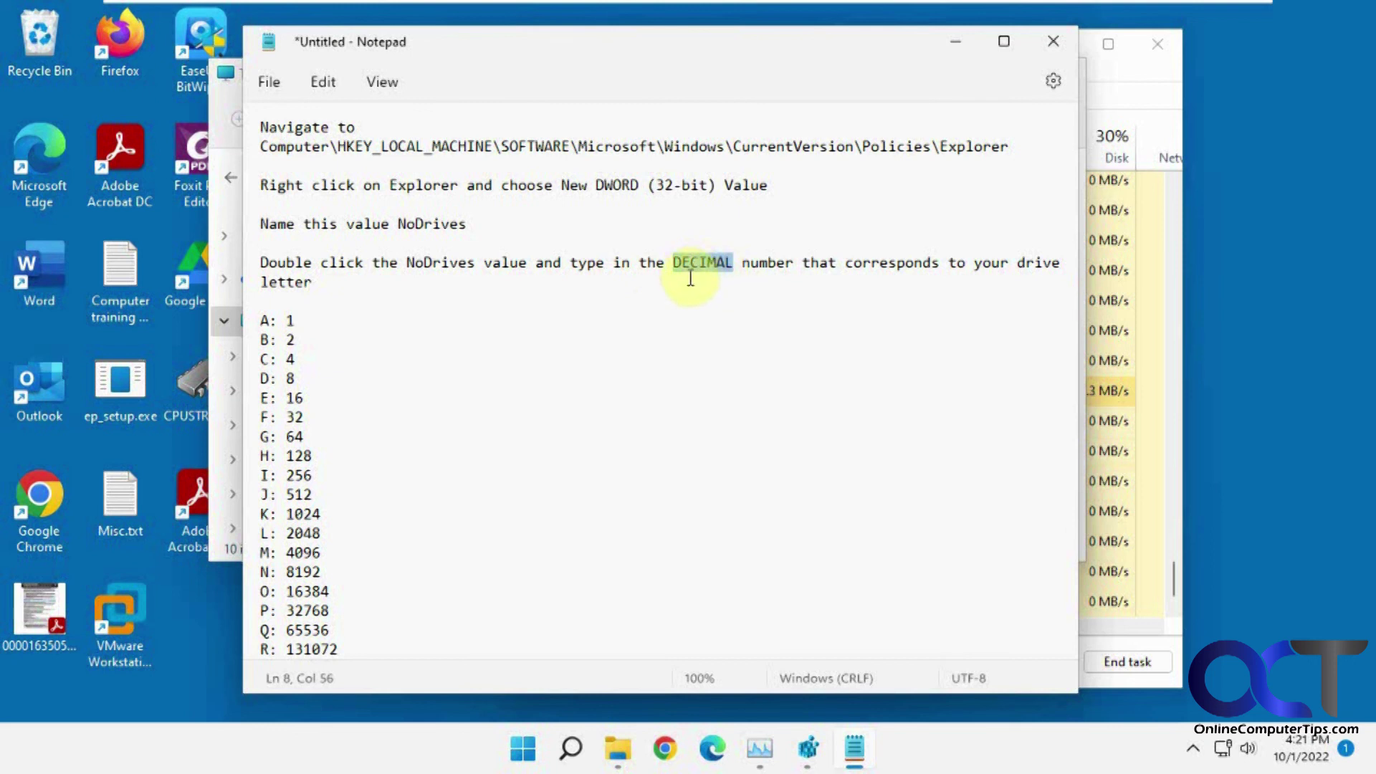
{"action": "left_click", "coordinate": [690, 301]}
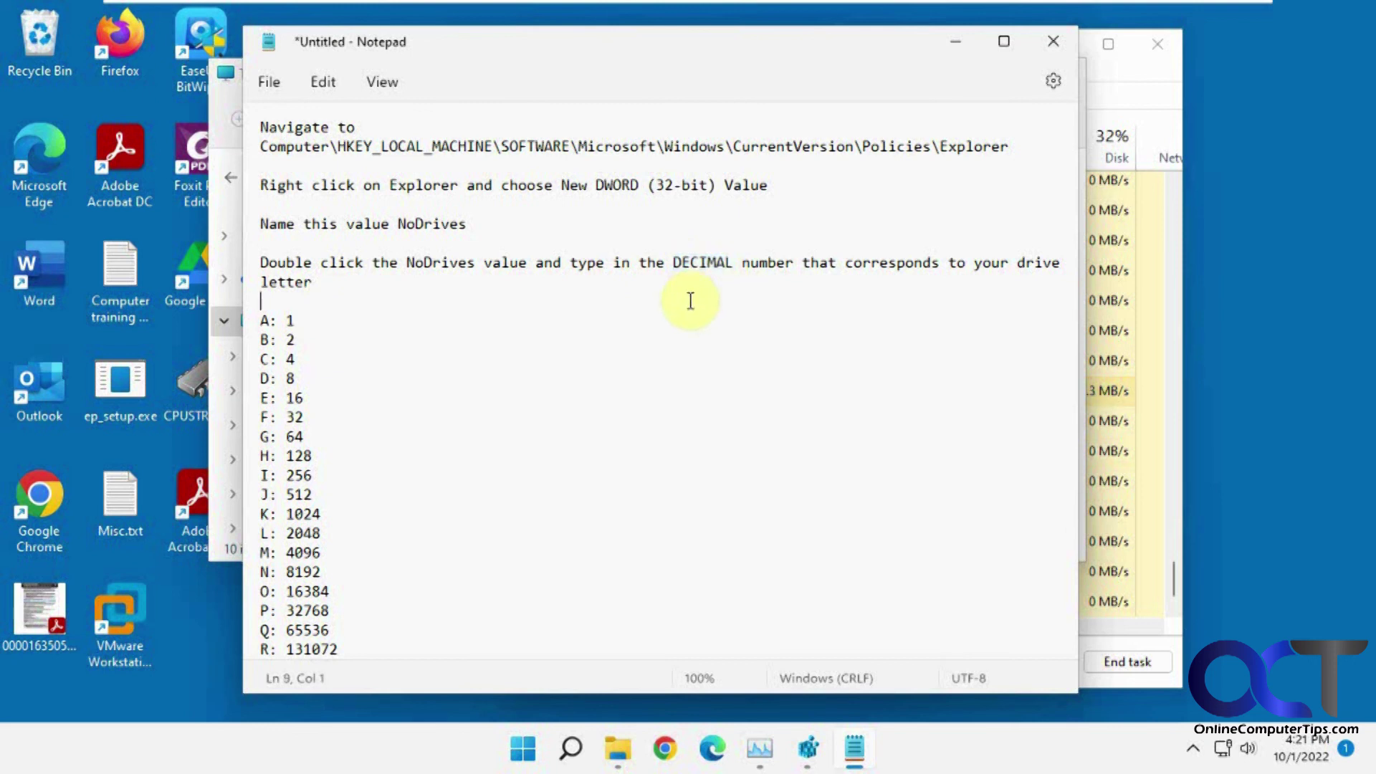